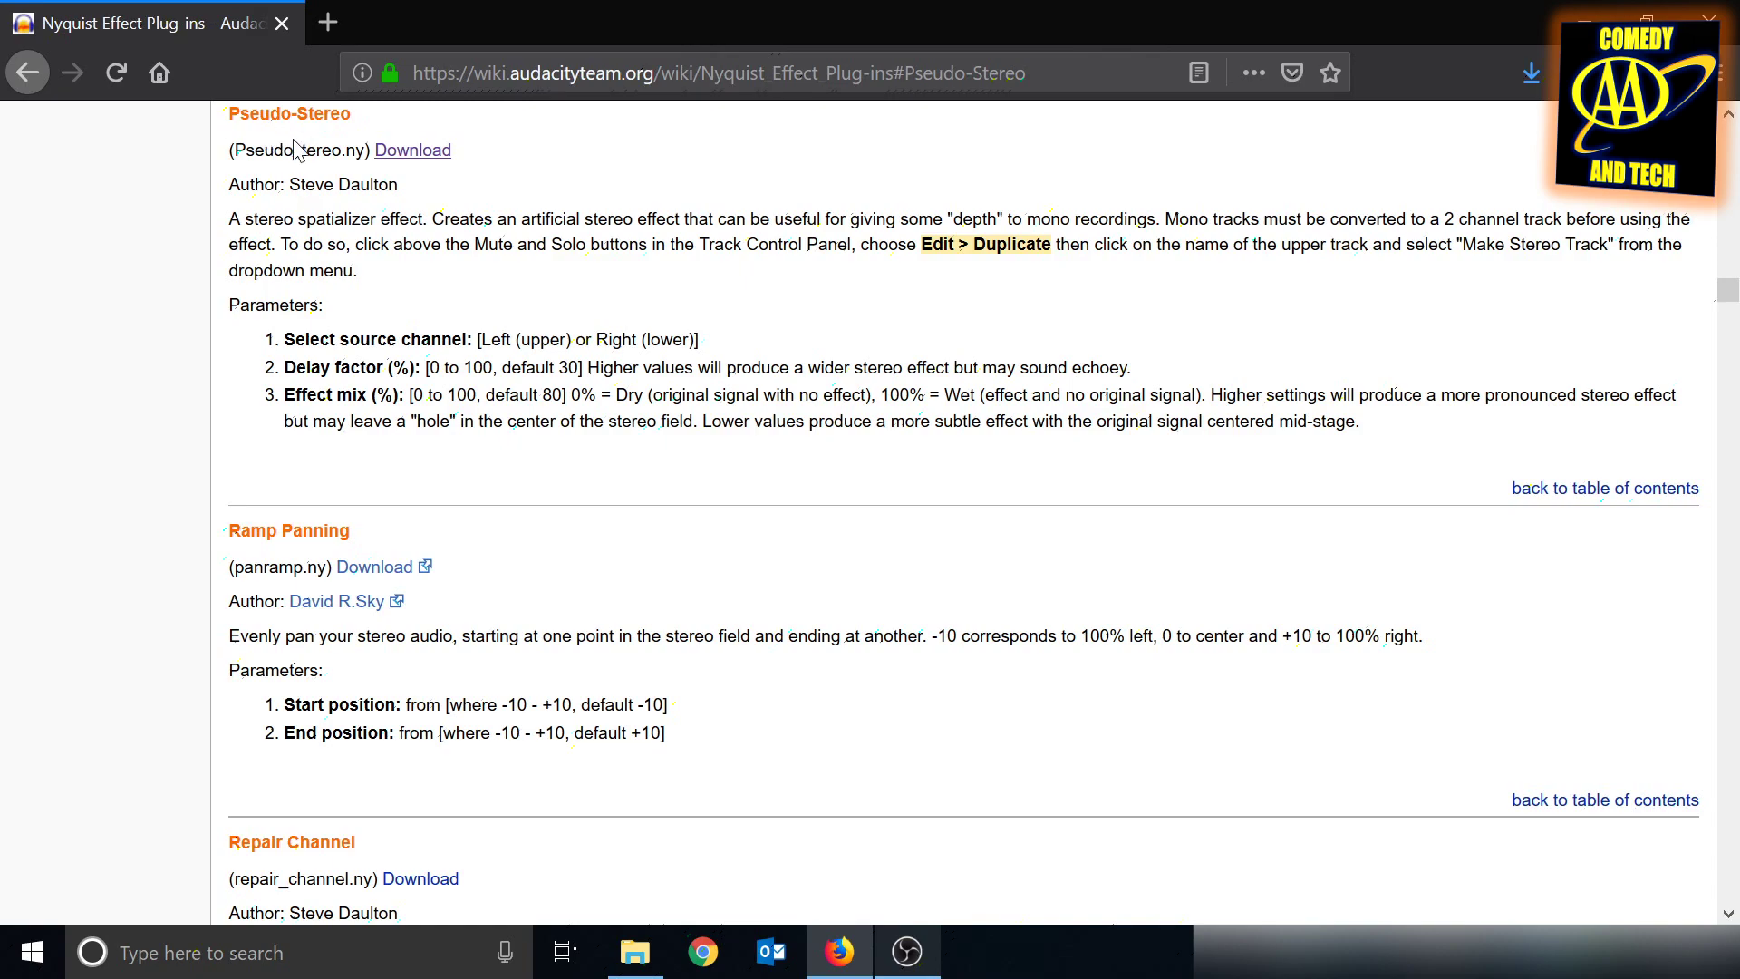
- Download the Pseudostereo.ny plug-in from the Pseudo-Stereo entry and save it to the computer
click(412, 152)
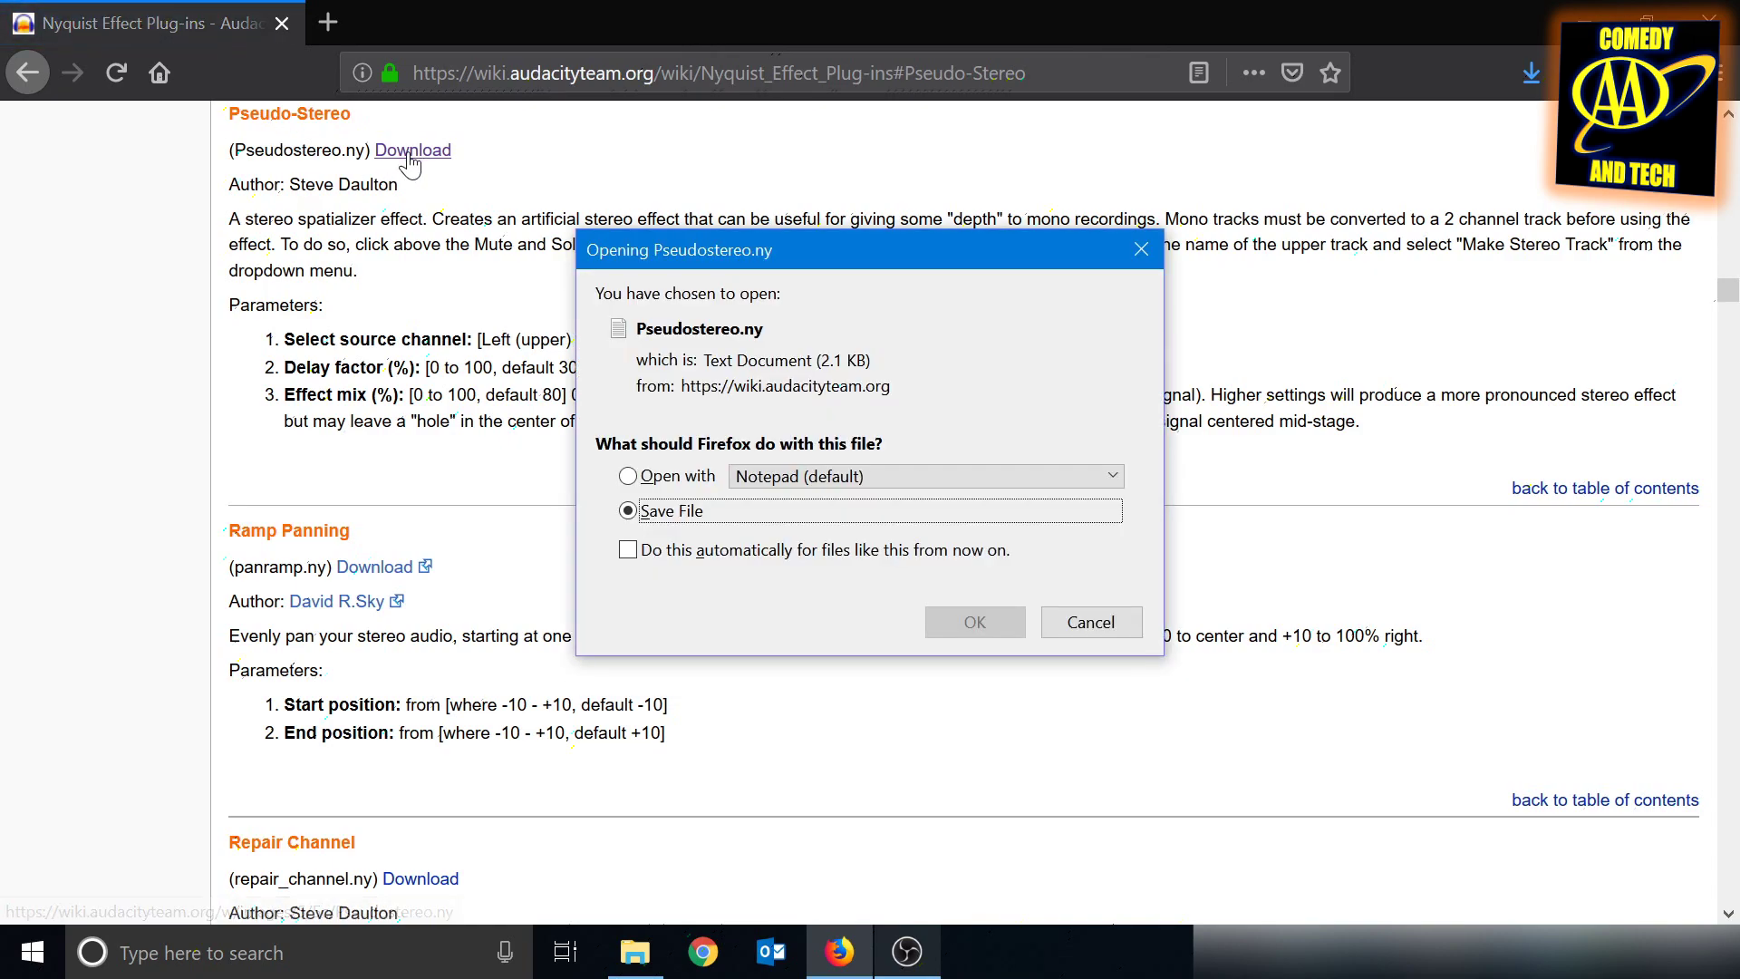
click(977, 618)
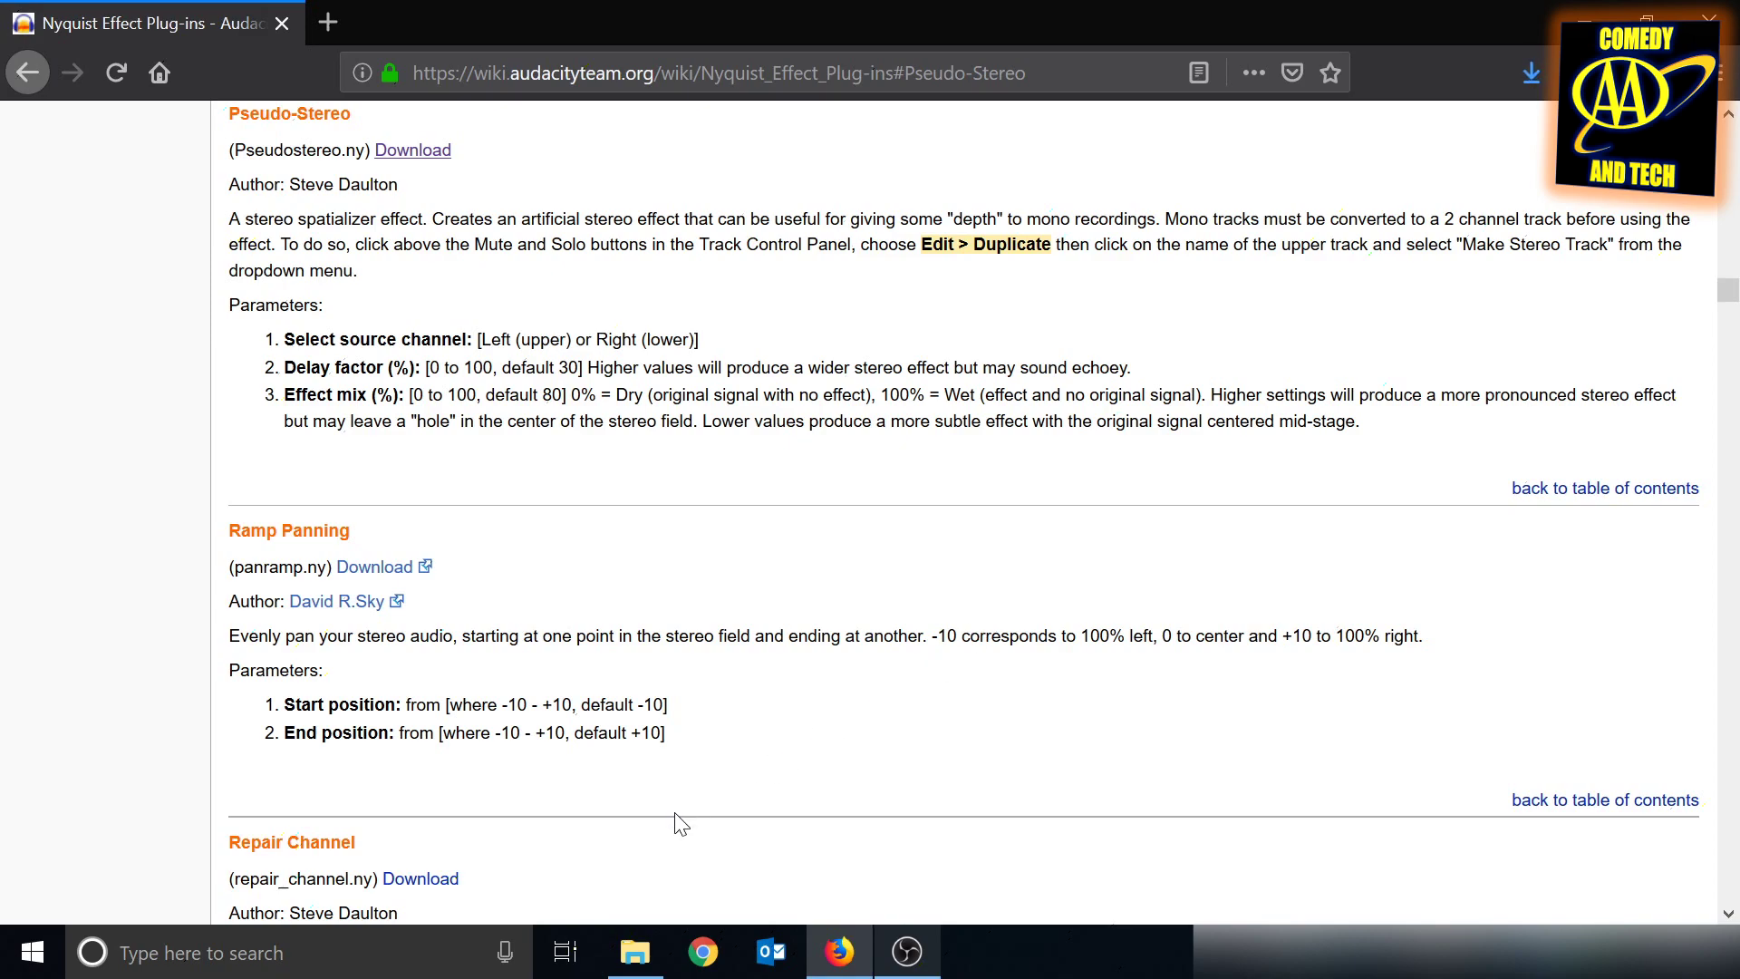
- Cut Pseudostereo.ny from the Downloads folder
click(635, 954)
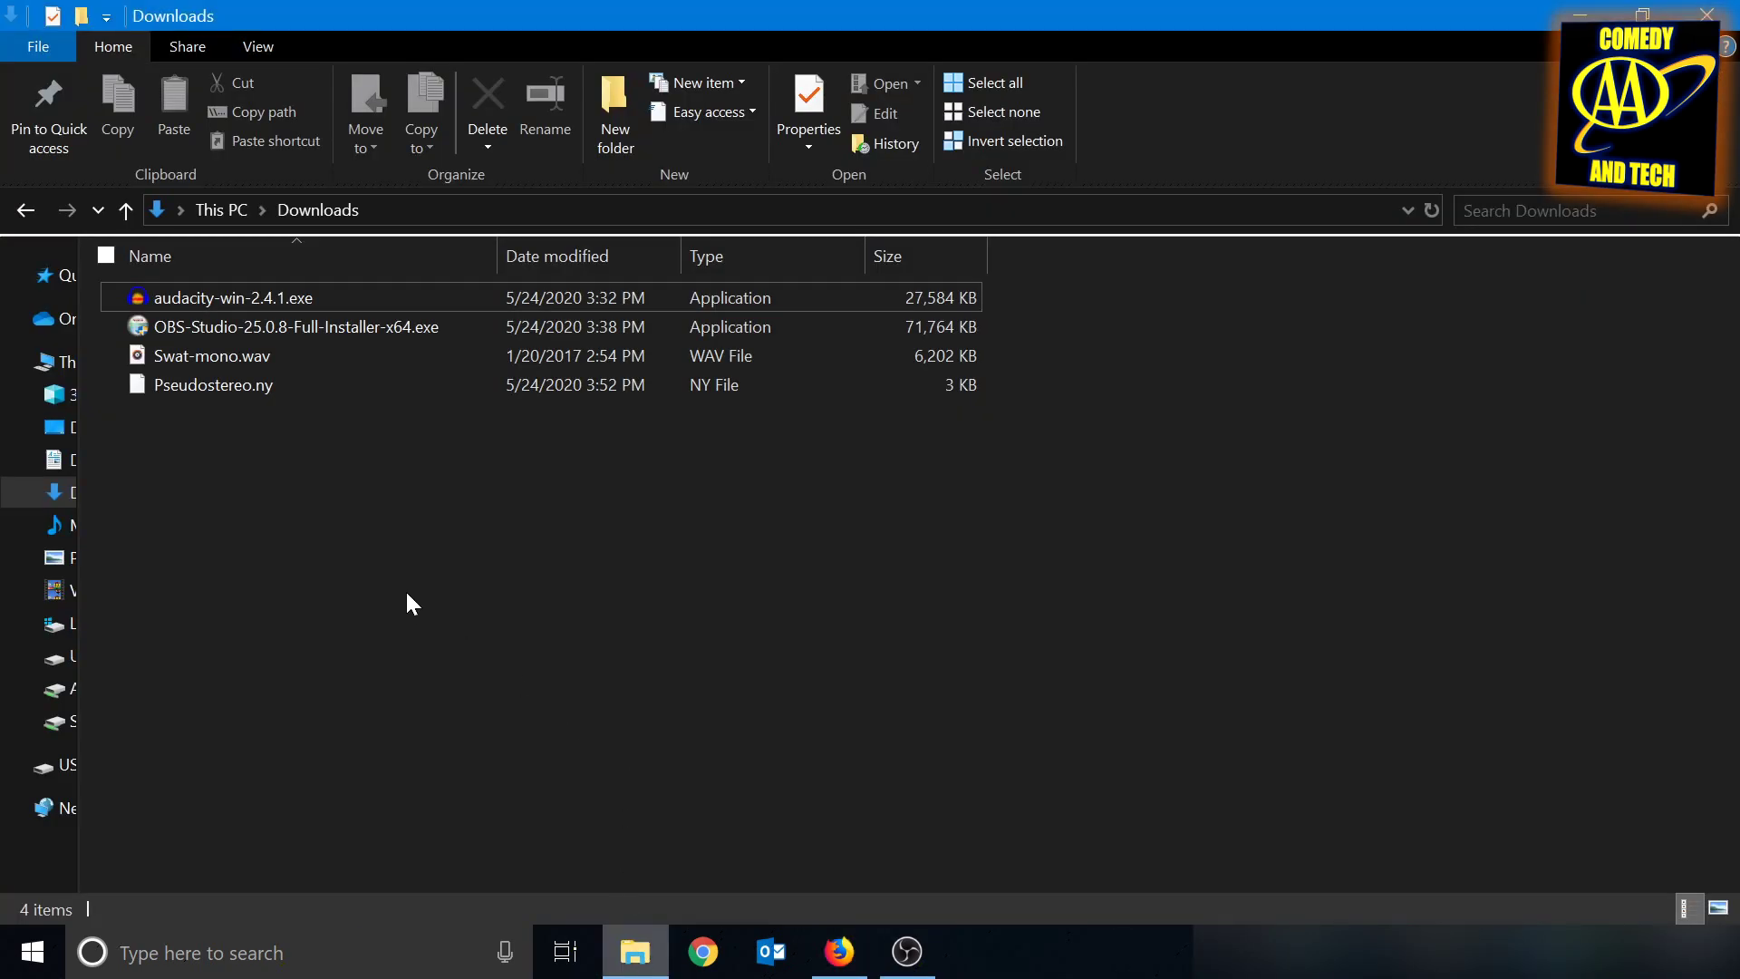
click(232, 389)
right_click(232, 390)
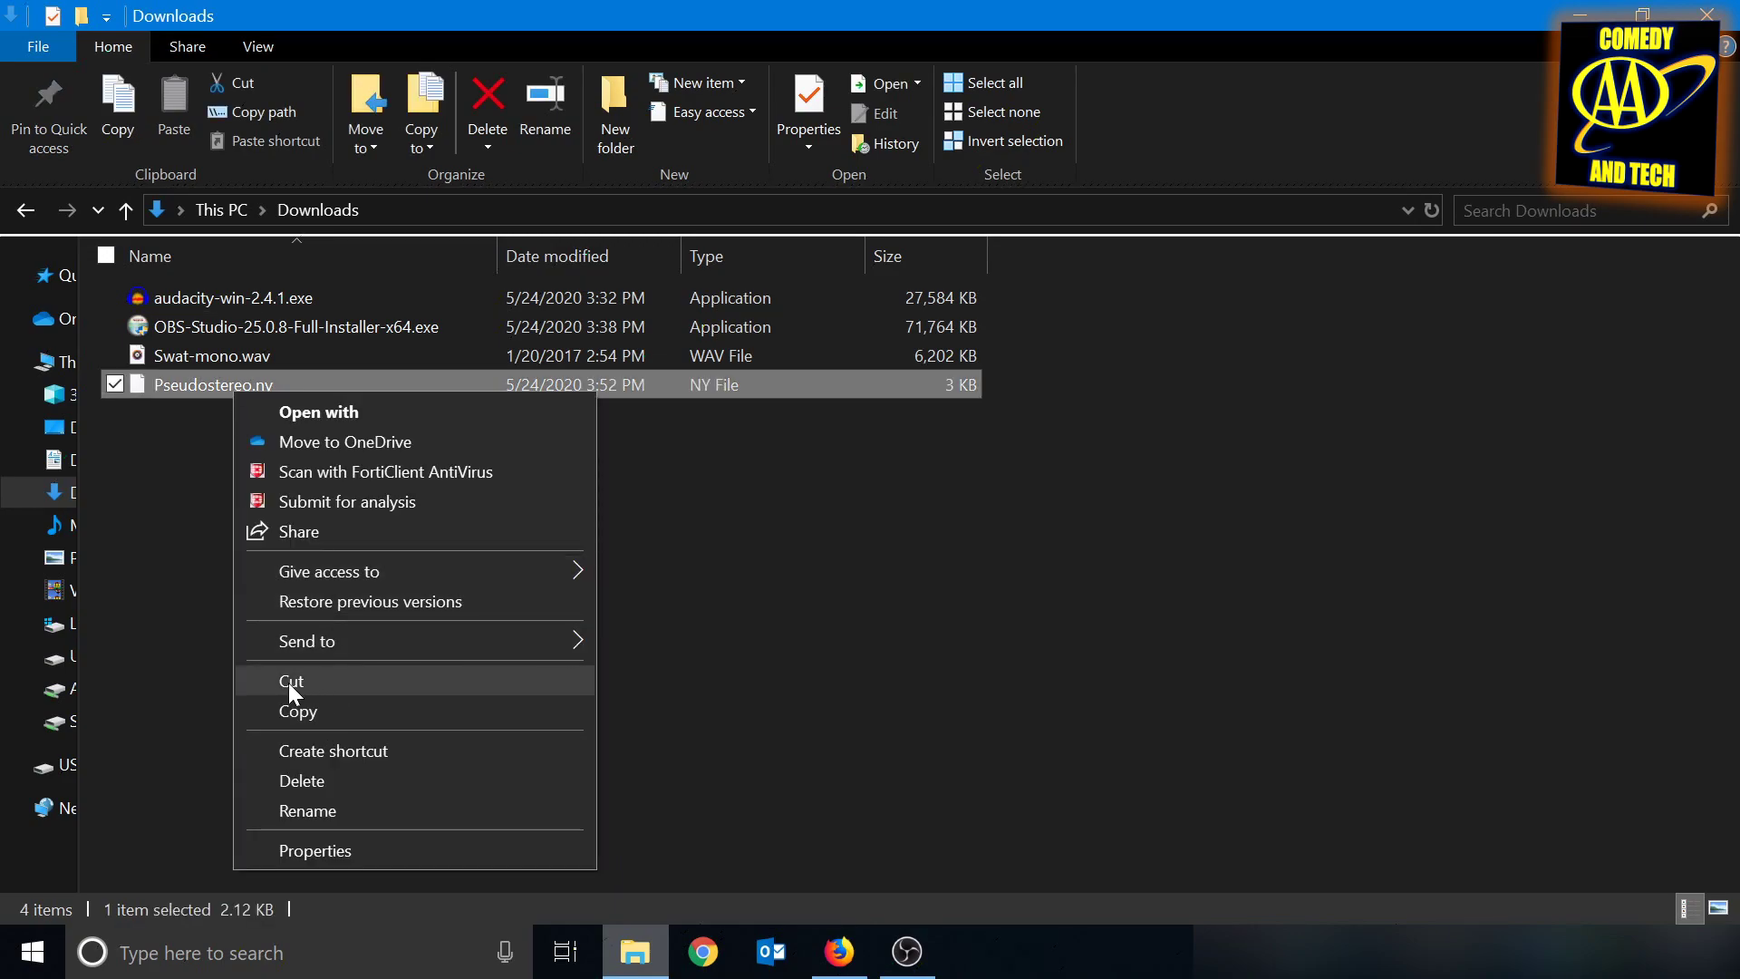
click(348, 680)
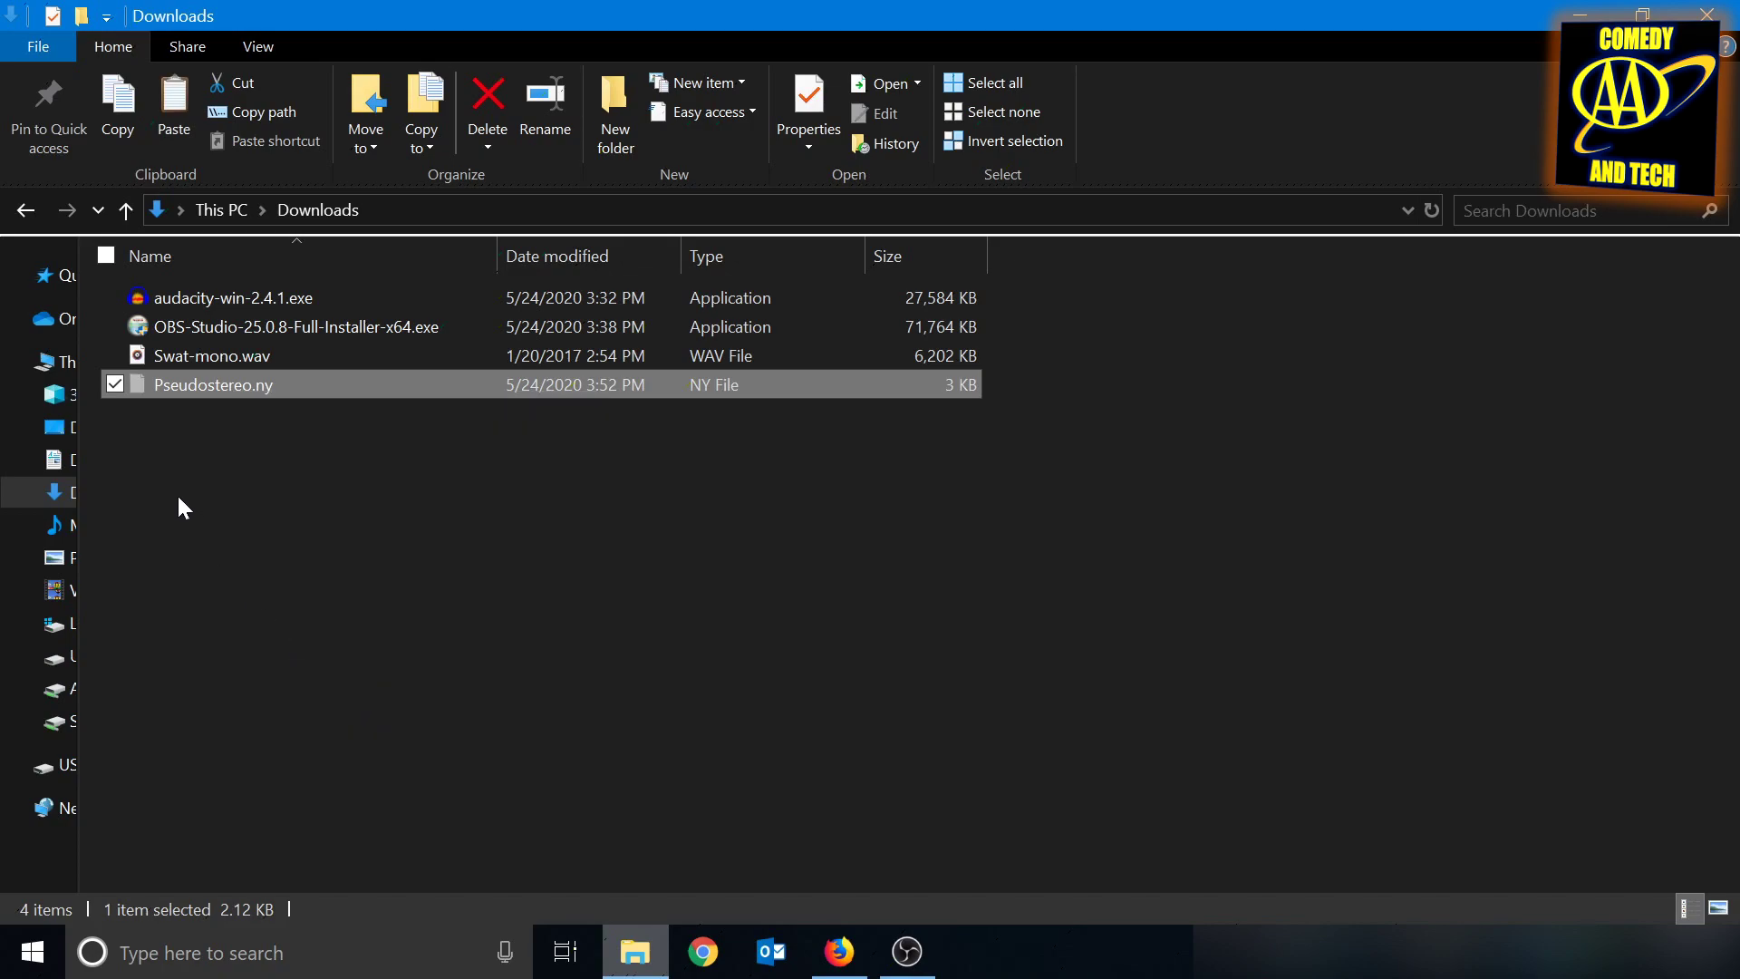
- Paste it into C:\Program Files (x86)\Audacity\Plug-Ins, granting administrator permission
click(57, 360)
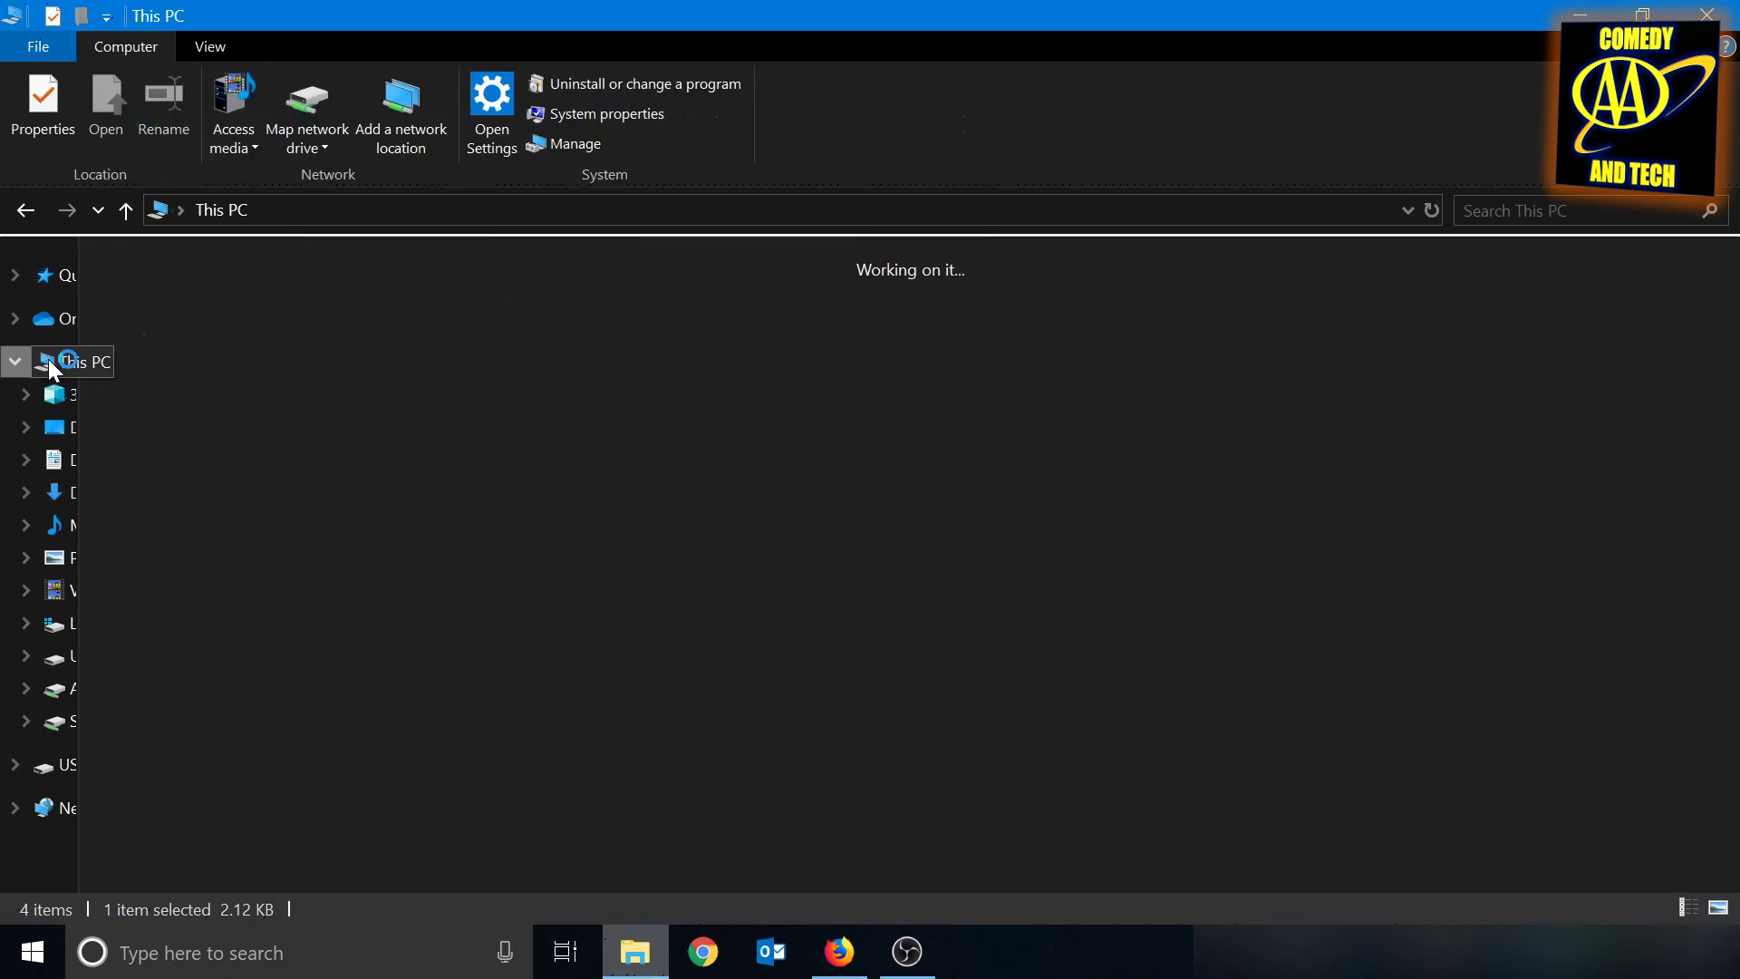
double_click(301, 498)
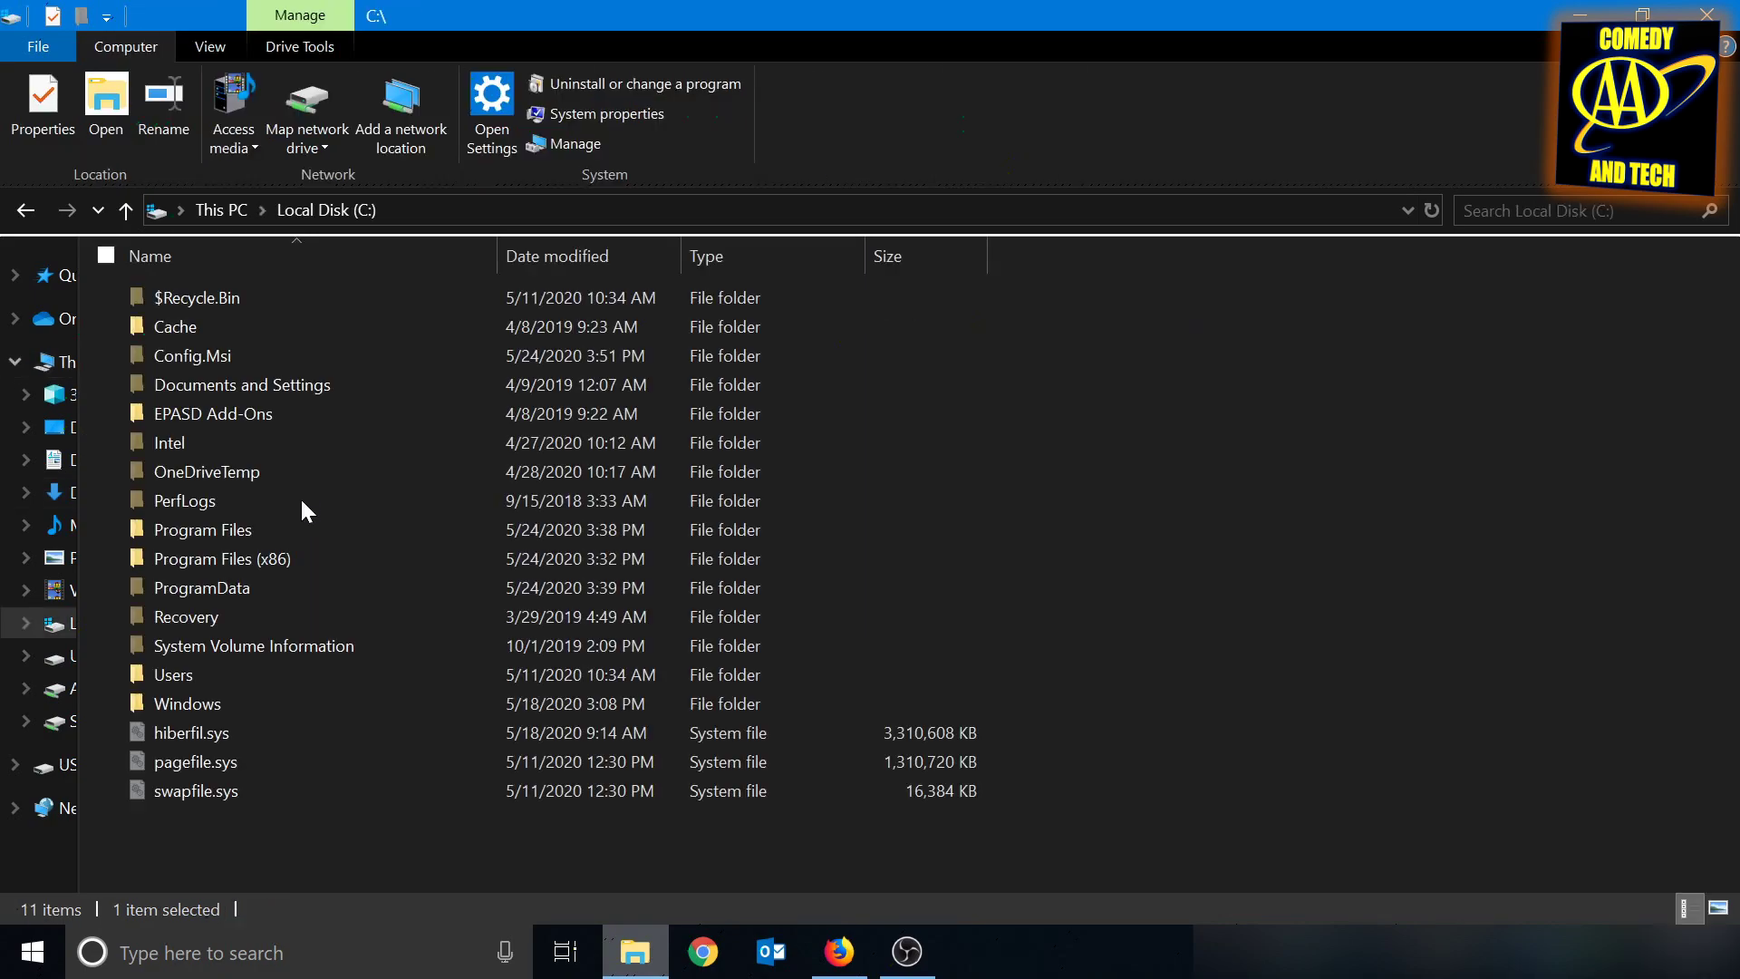
double_click(347, 562)
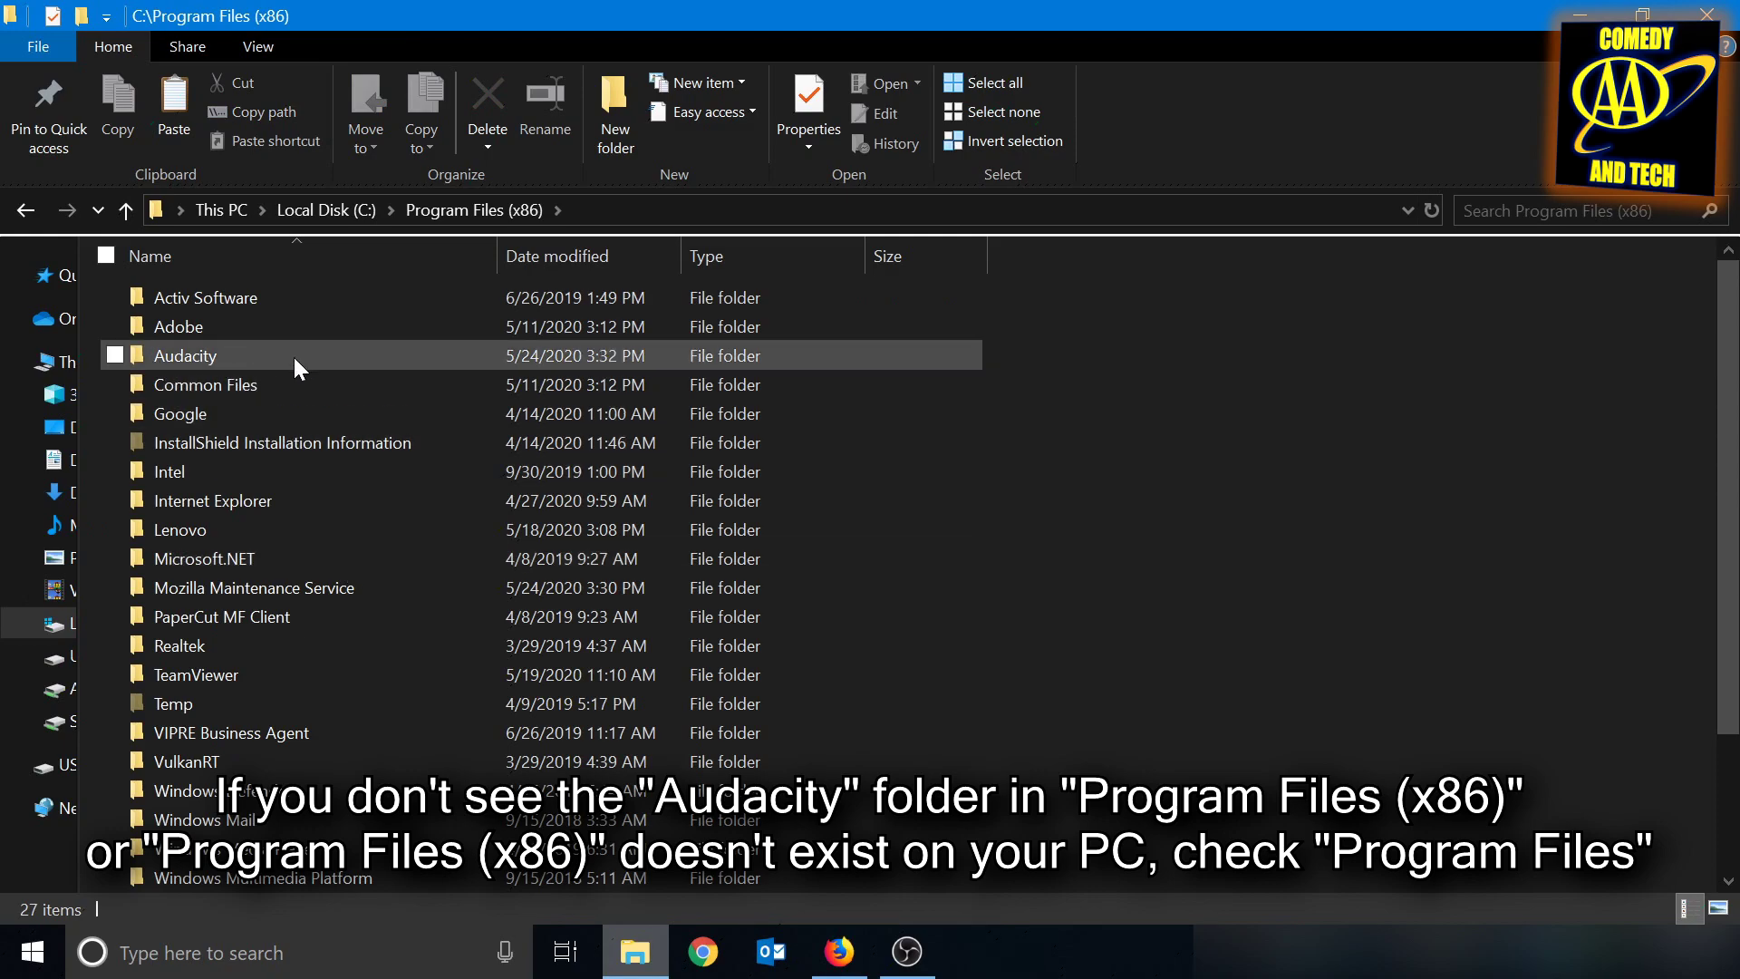
double_click(293, 357)
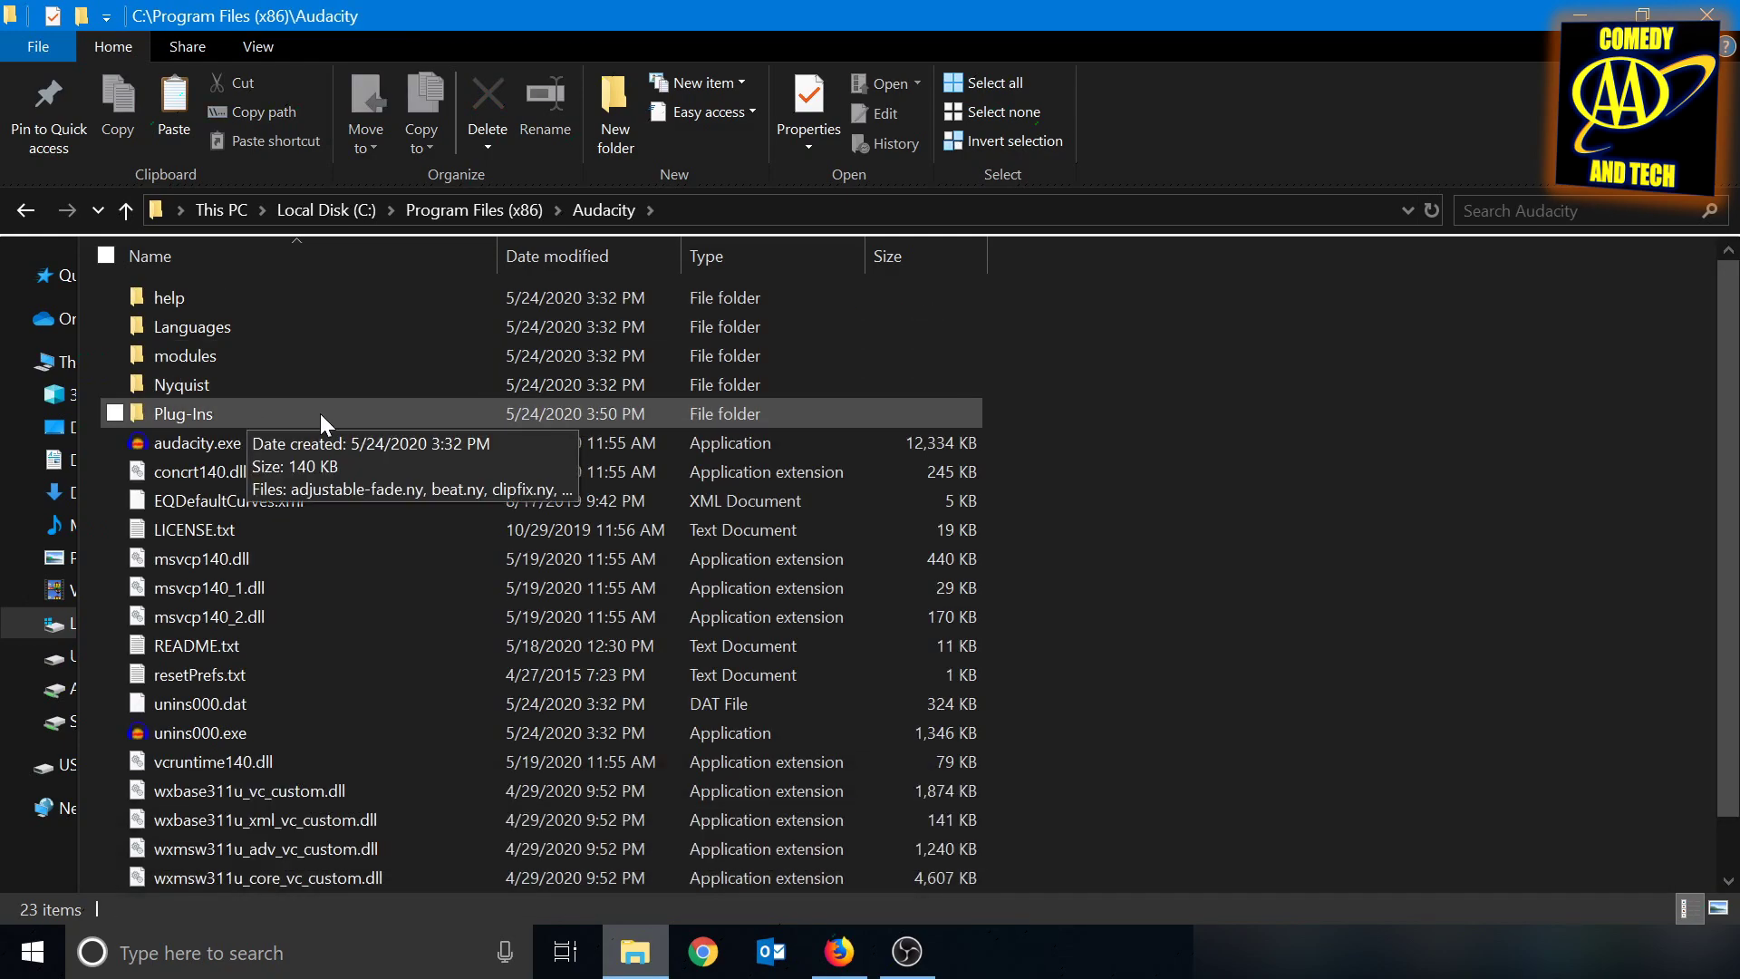
double_click(320, 414)
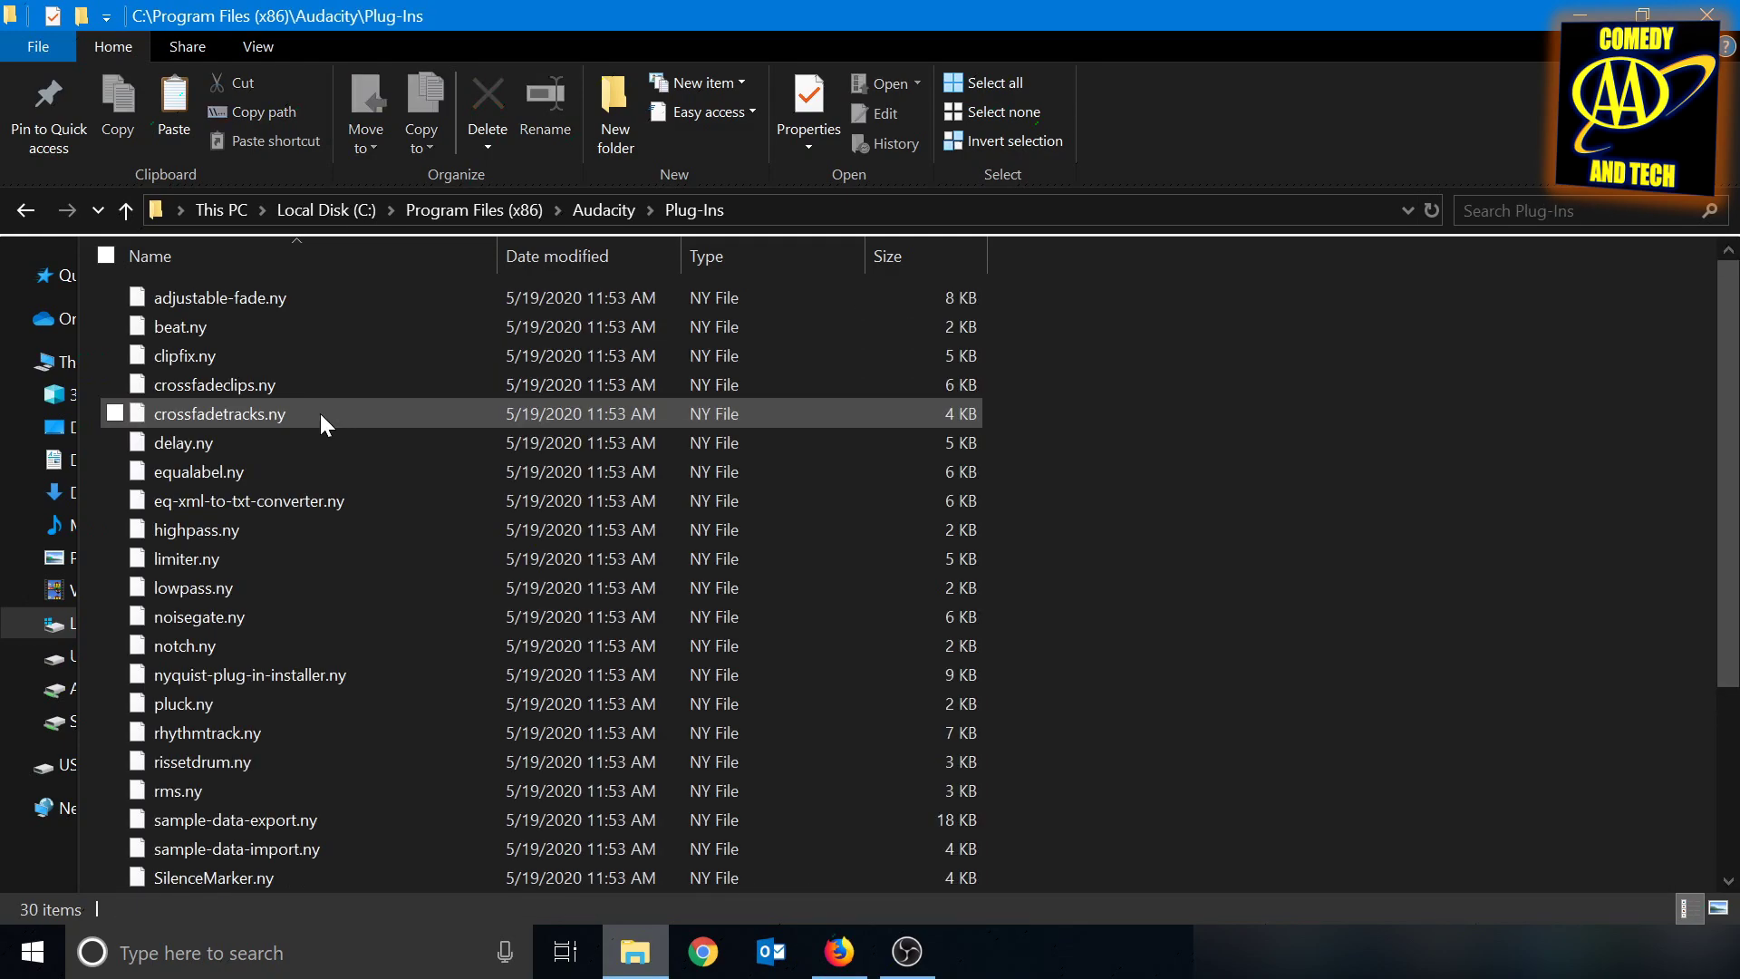
right_click(1127, 459)
click(1216, 649)
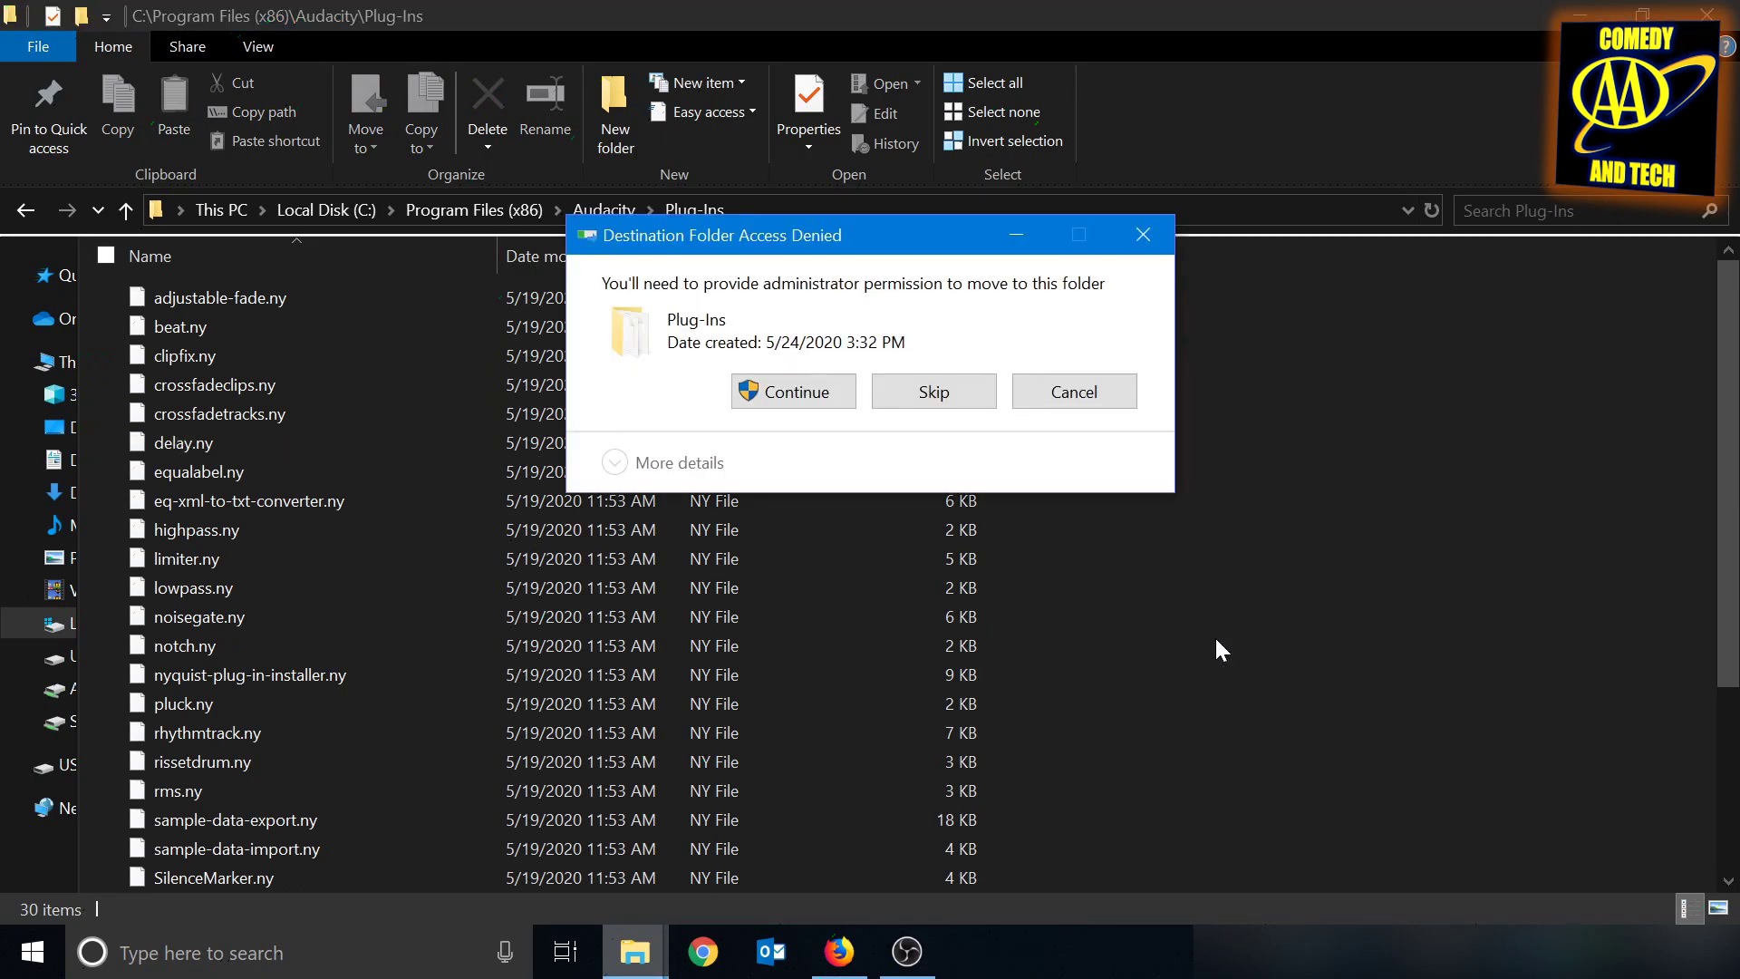
click(793, 393)
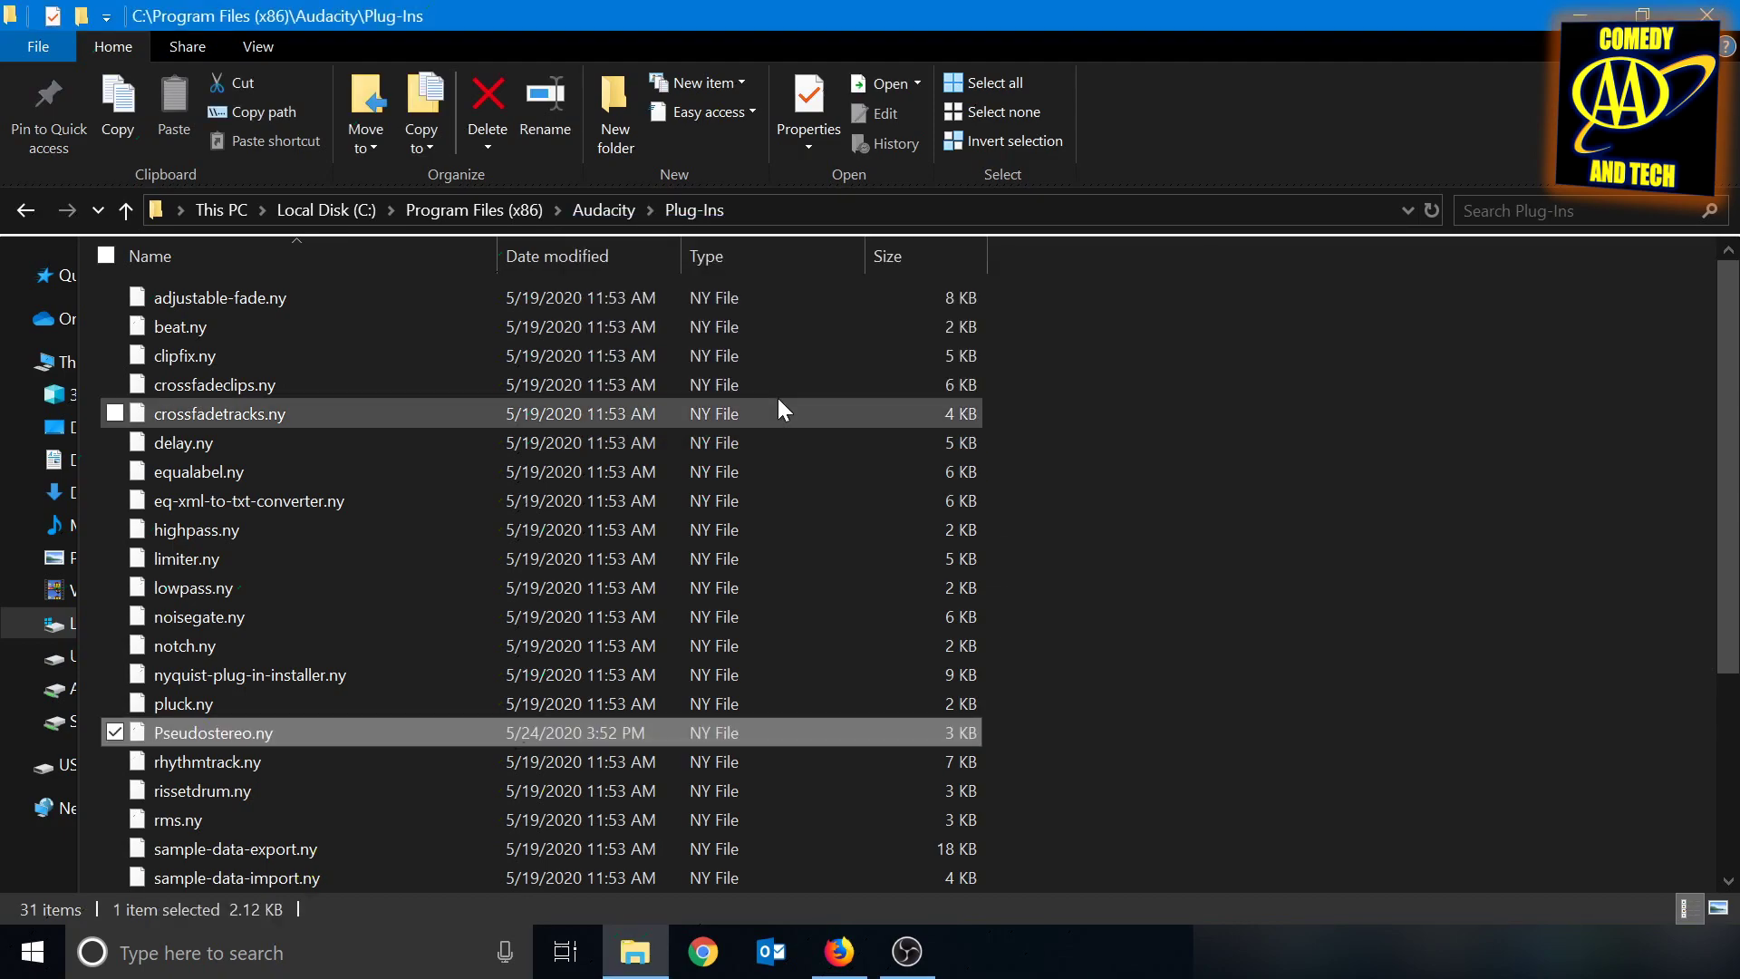
- Launch Audacity from Windows search and dismiss the welcome message
click(34, 953)
text(audaci)
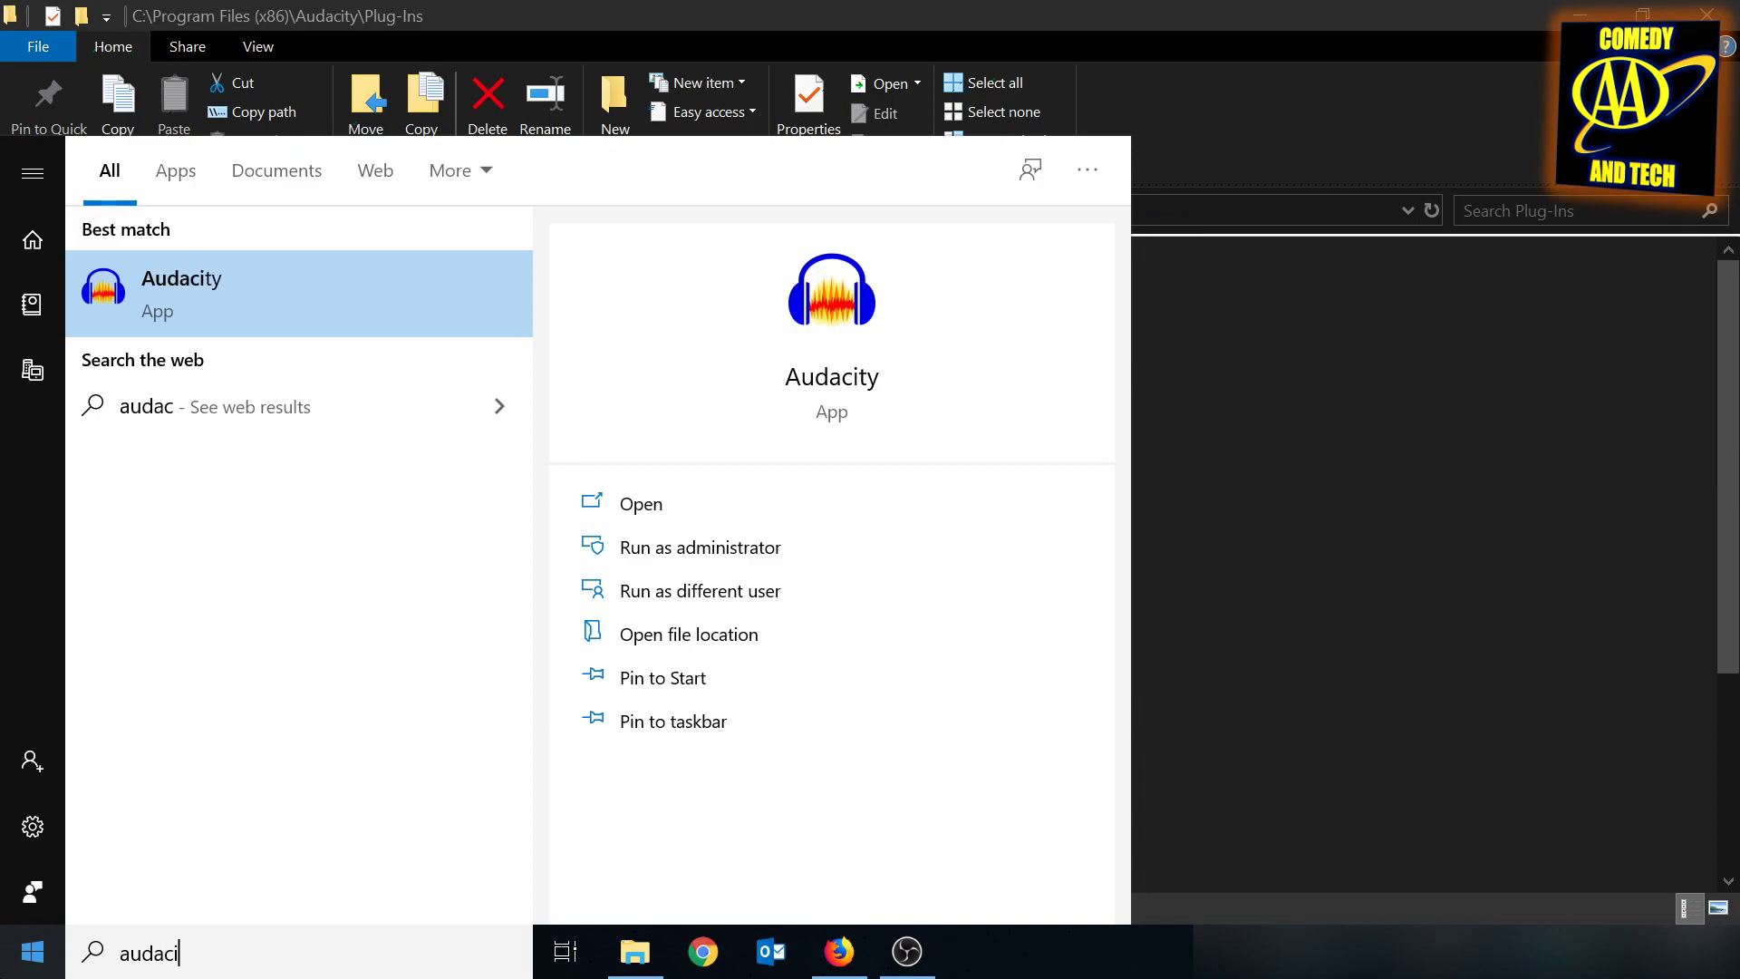
text(ty)
key(Return)
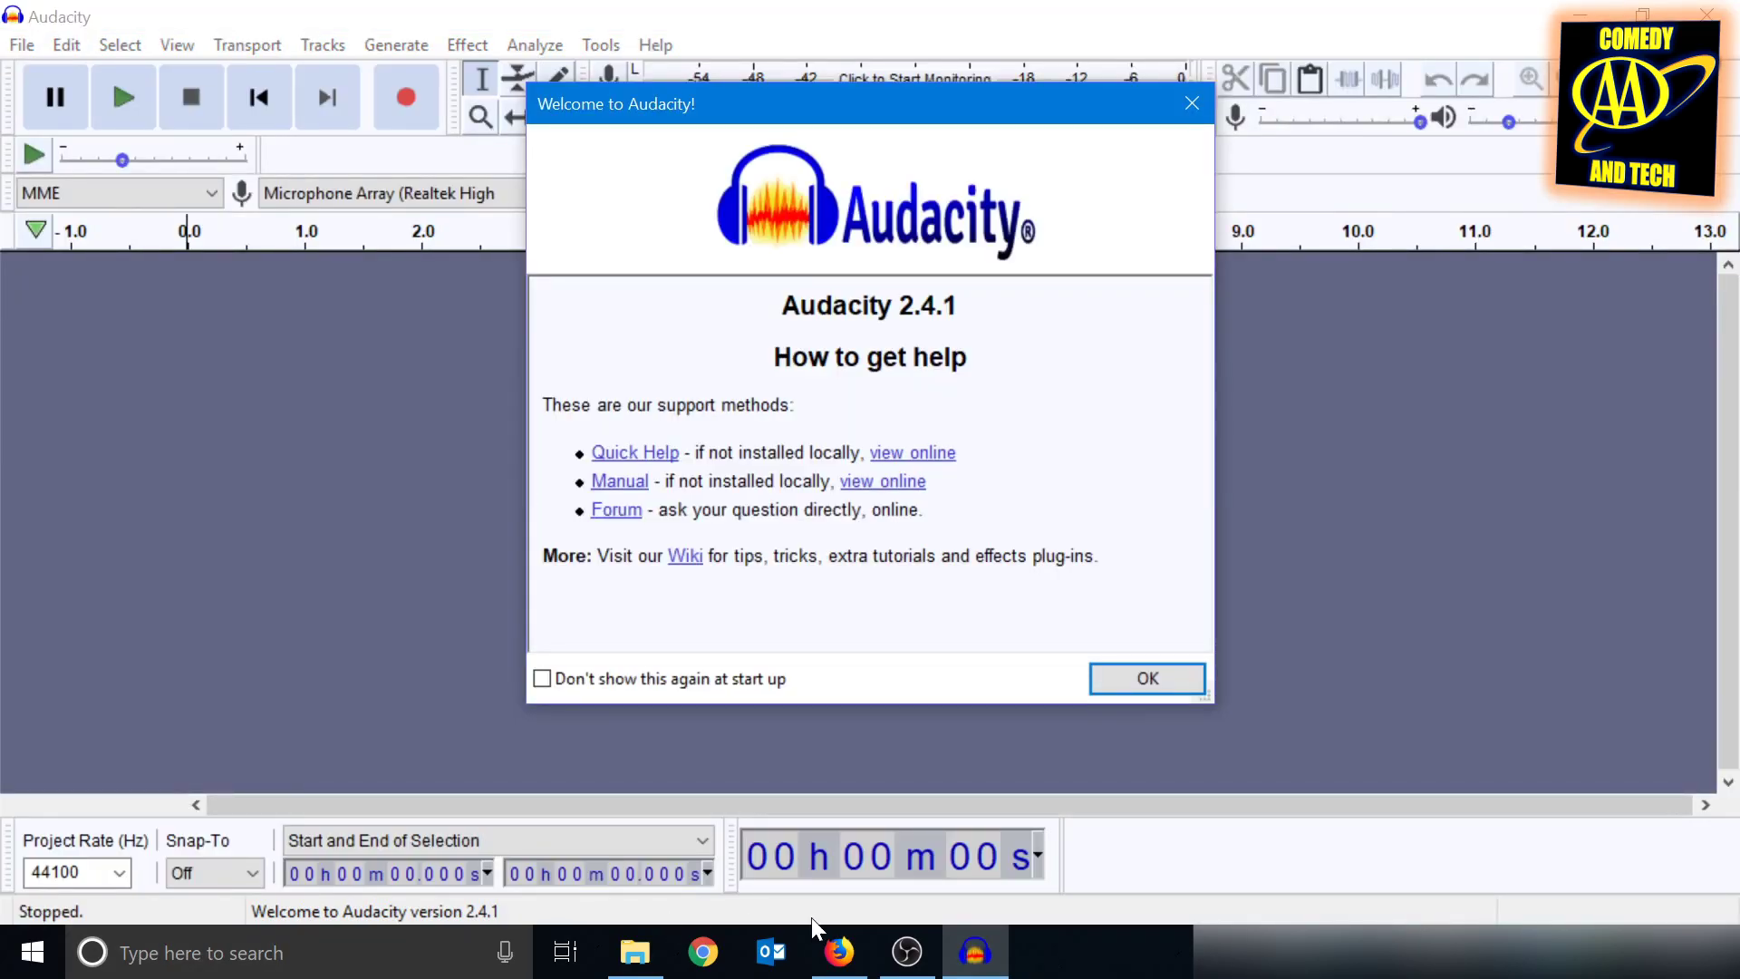
click(1142, 687)
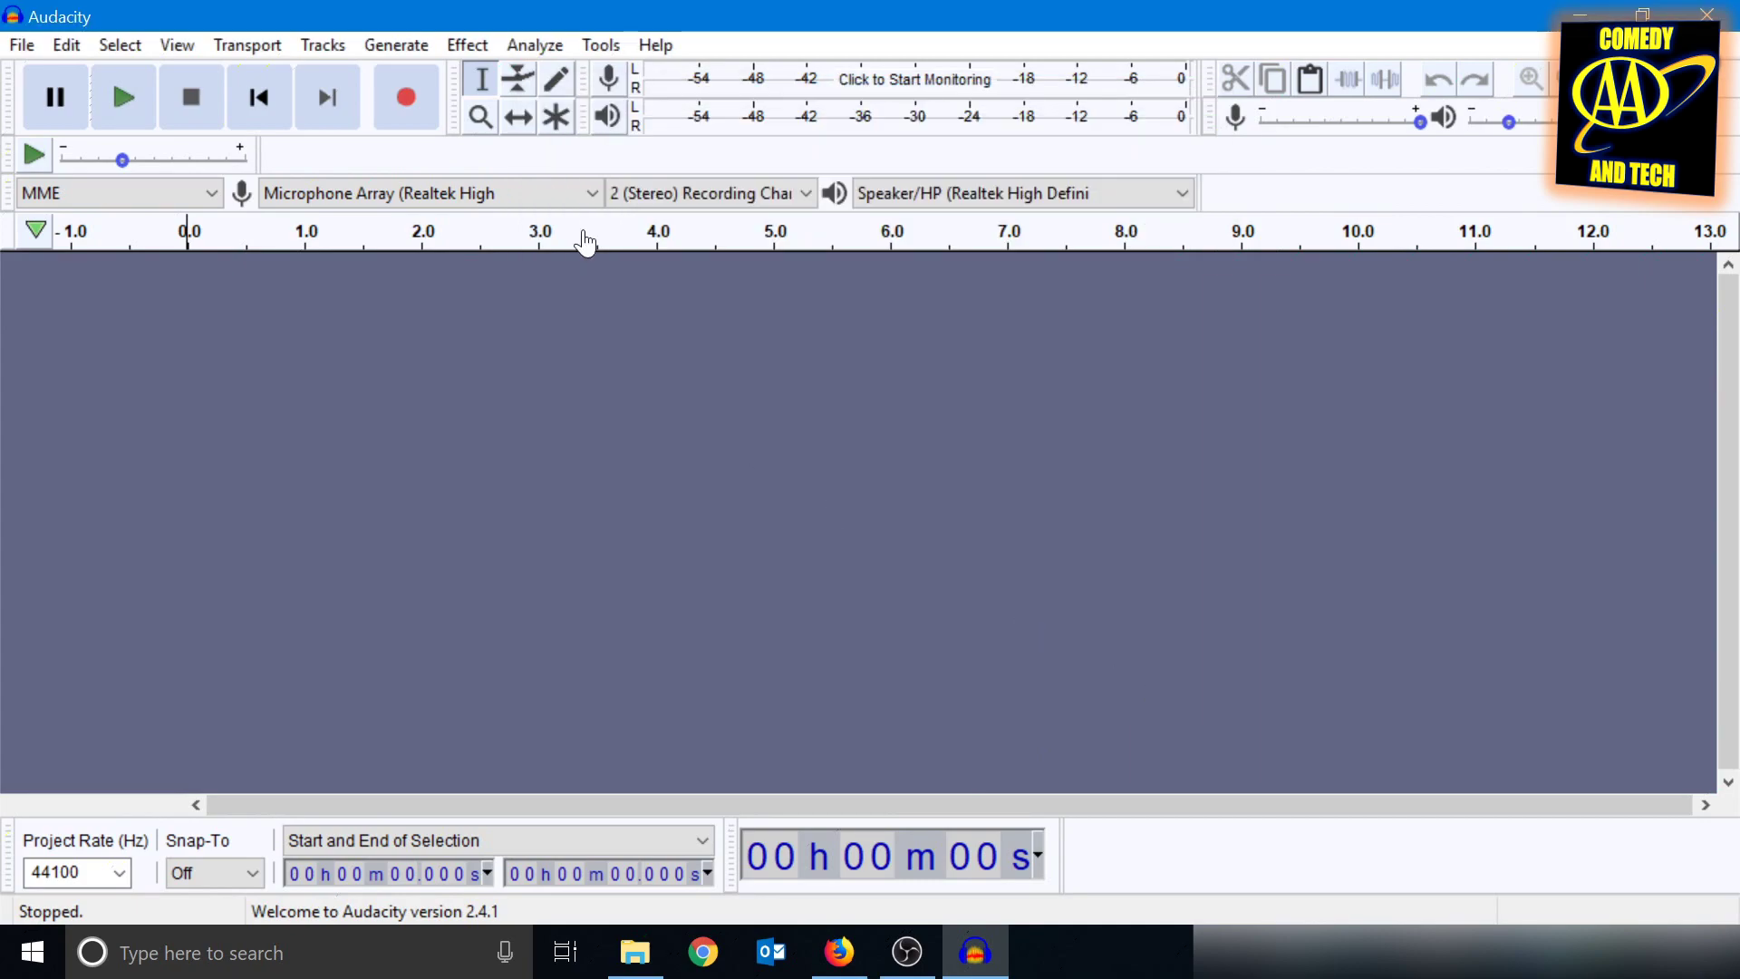
- Enable the Pseudostereo plug-in in Manage Plug-ins and confirm the change
click(467, 43)
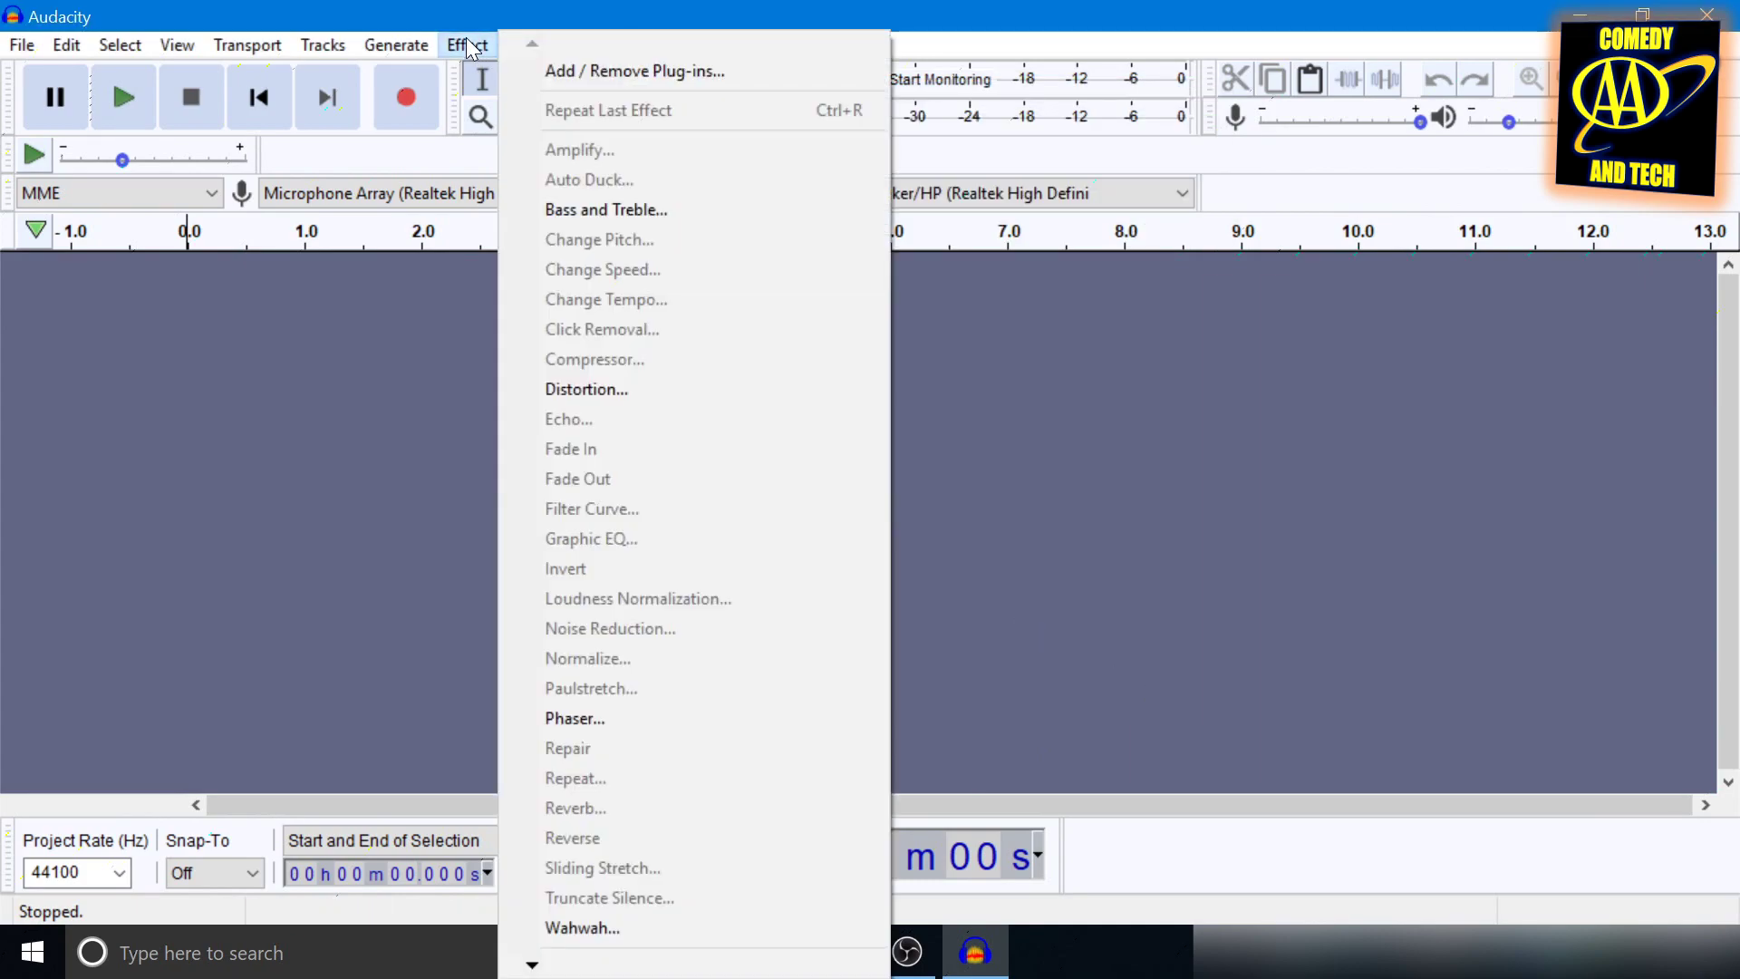
click(606, 76)
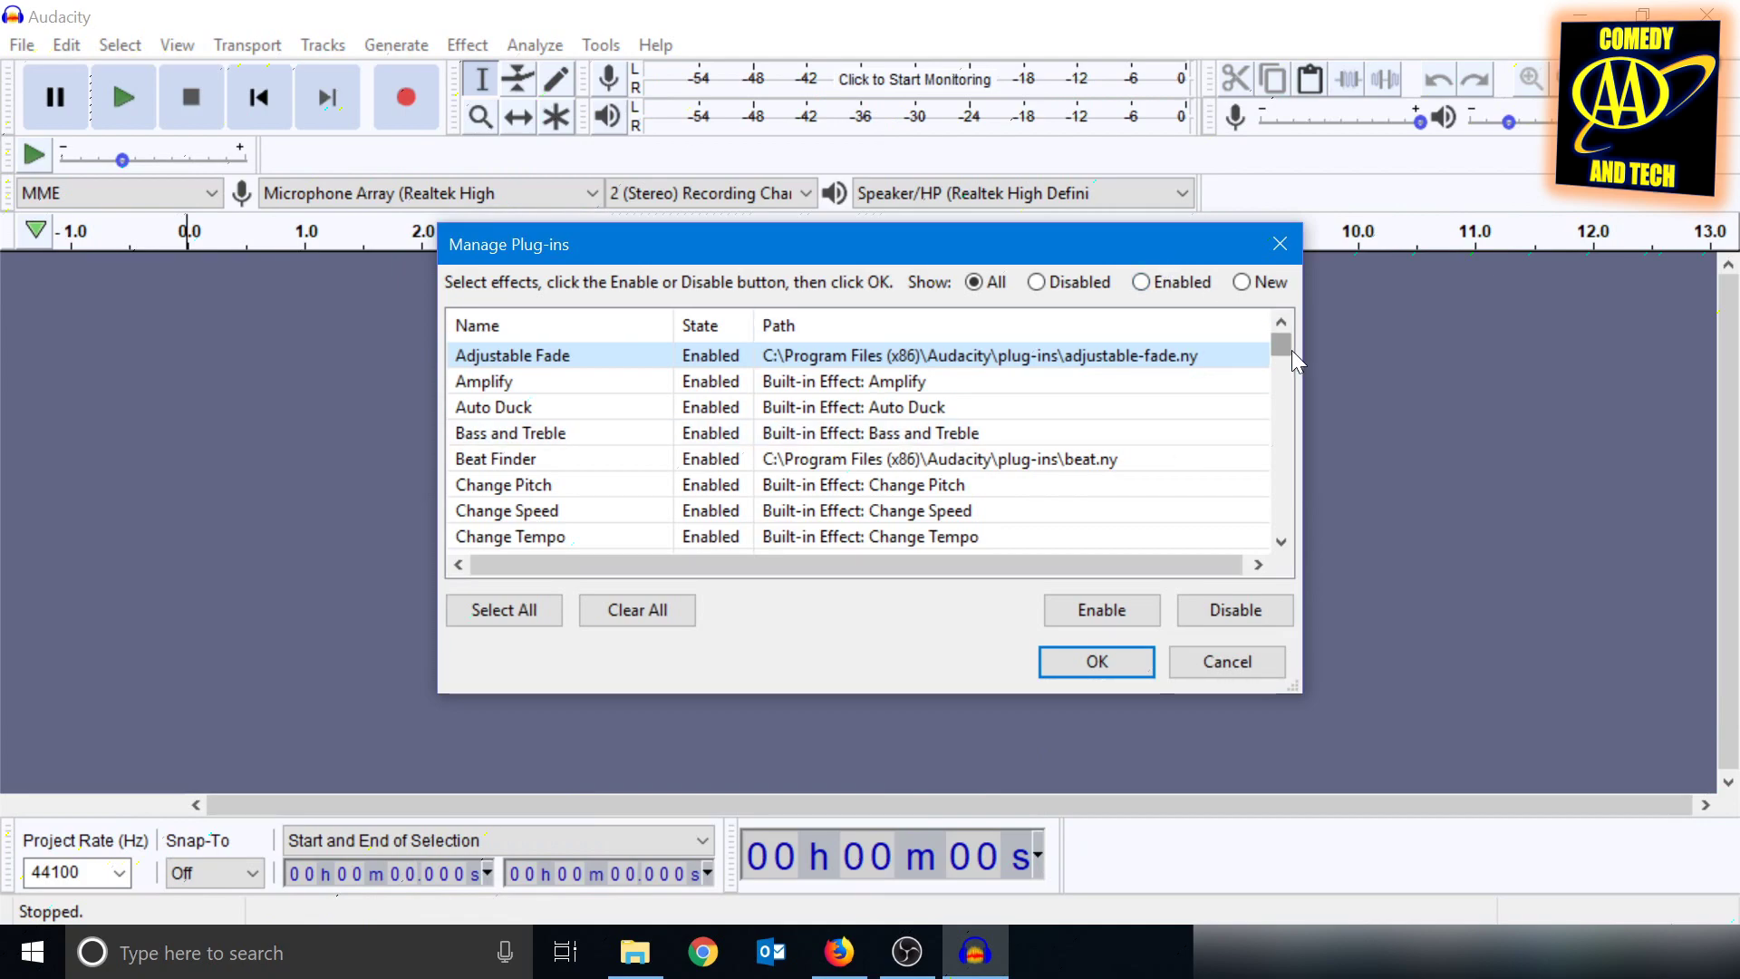
drag(1278, 347, 1302, 450)
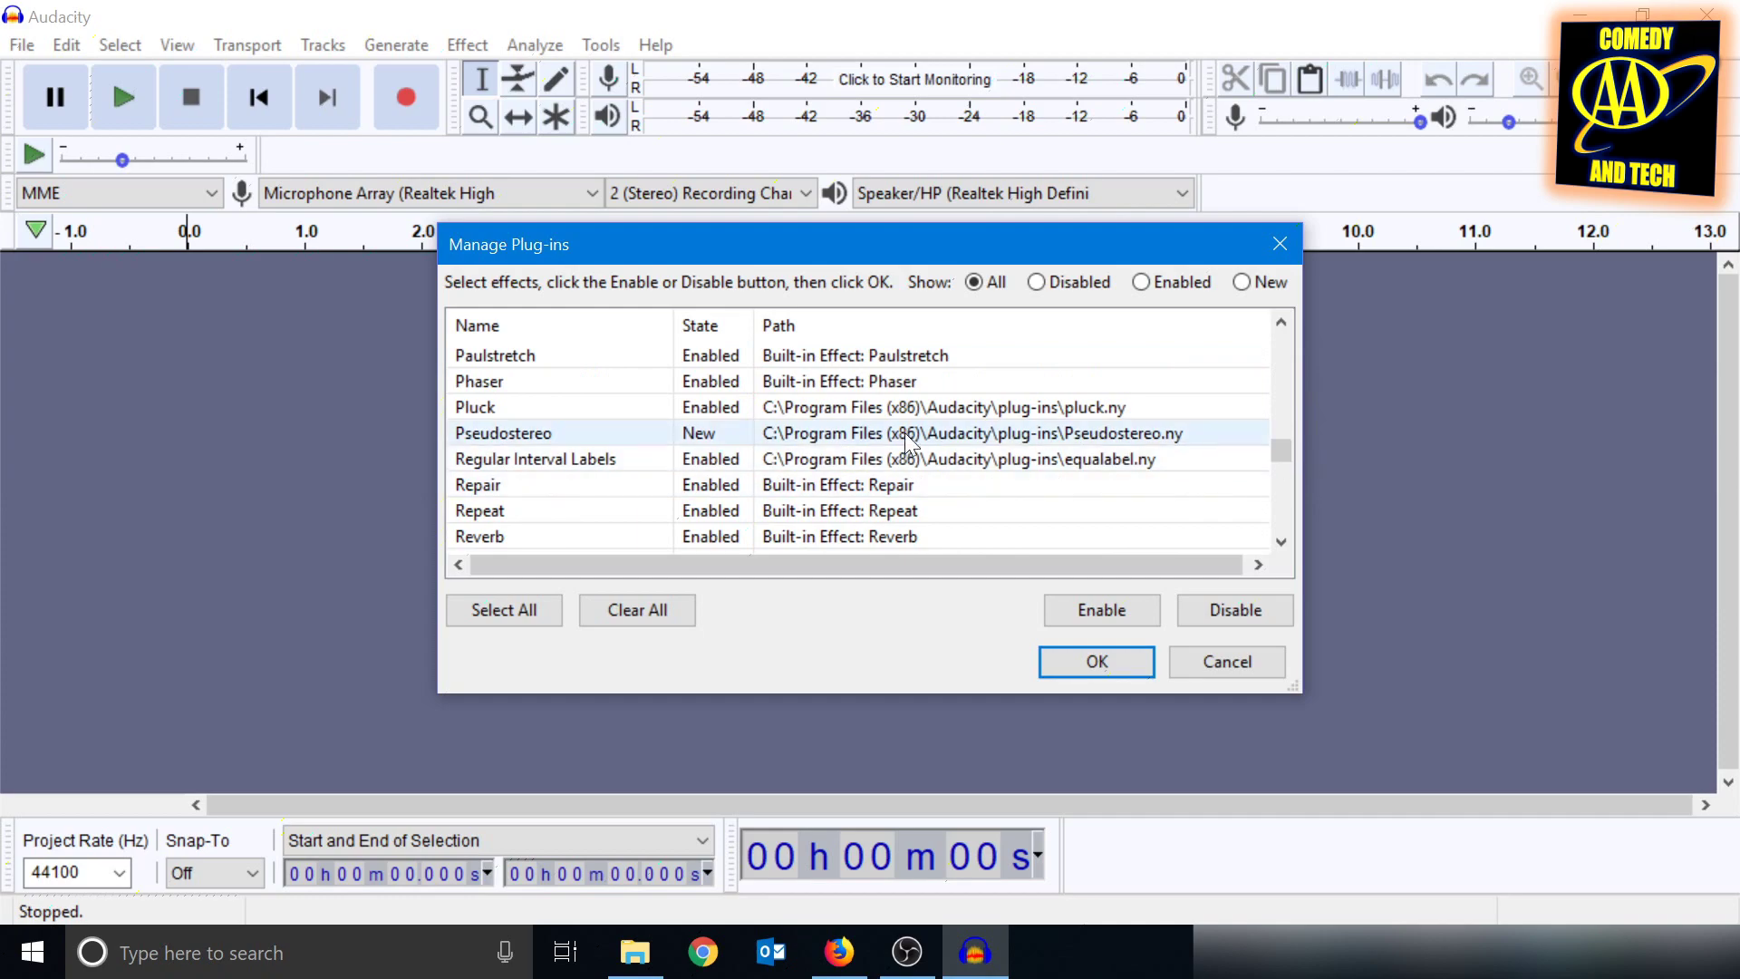
click(660, 435)
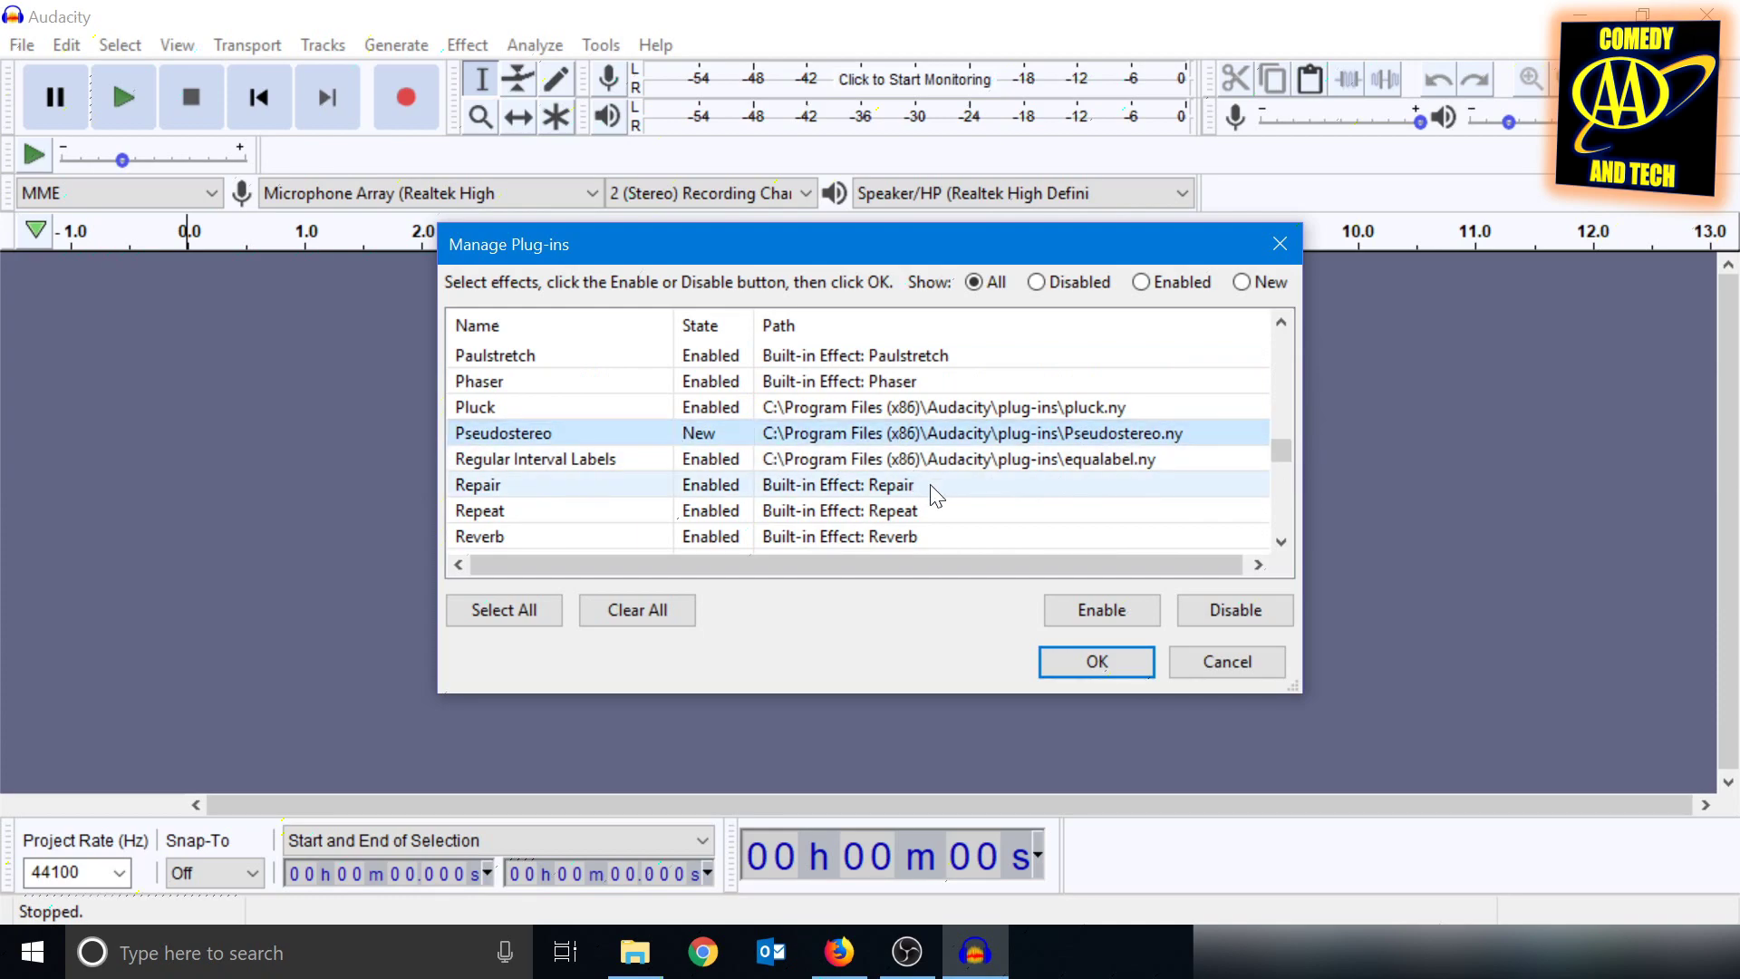
click(1065, 612)
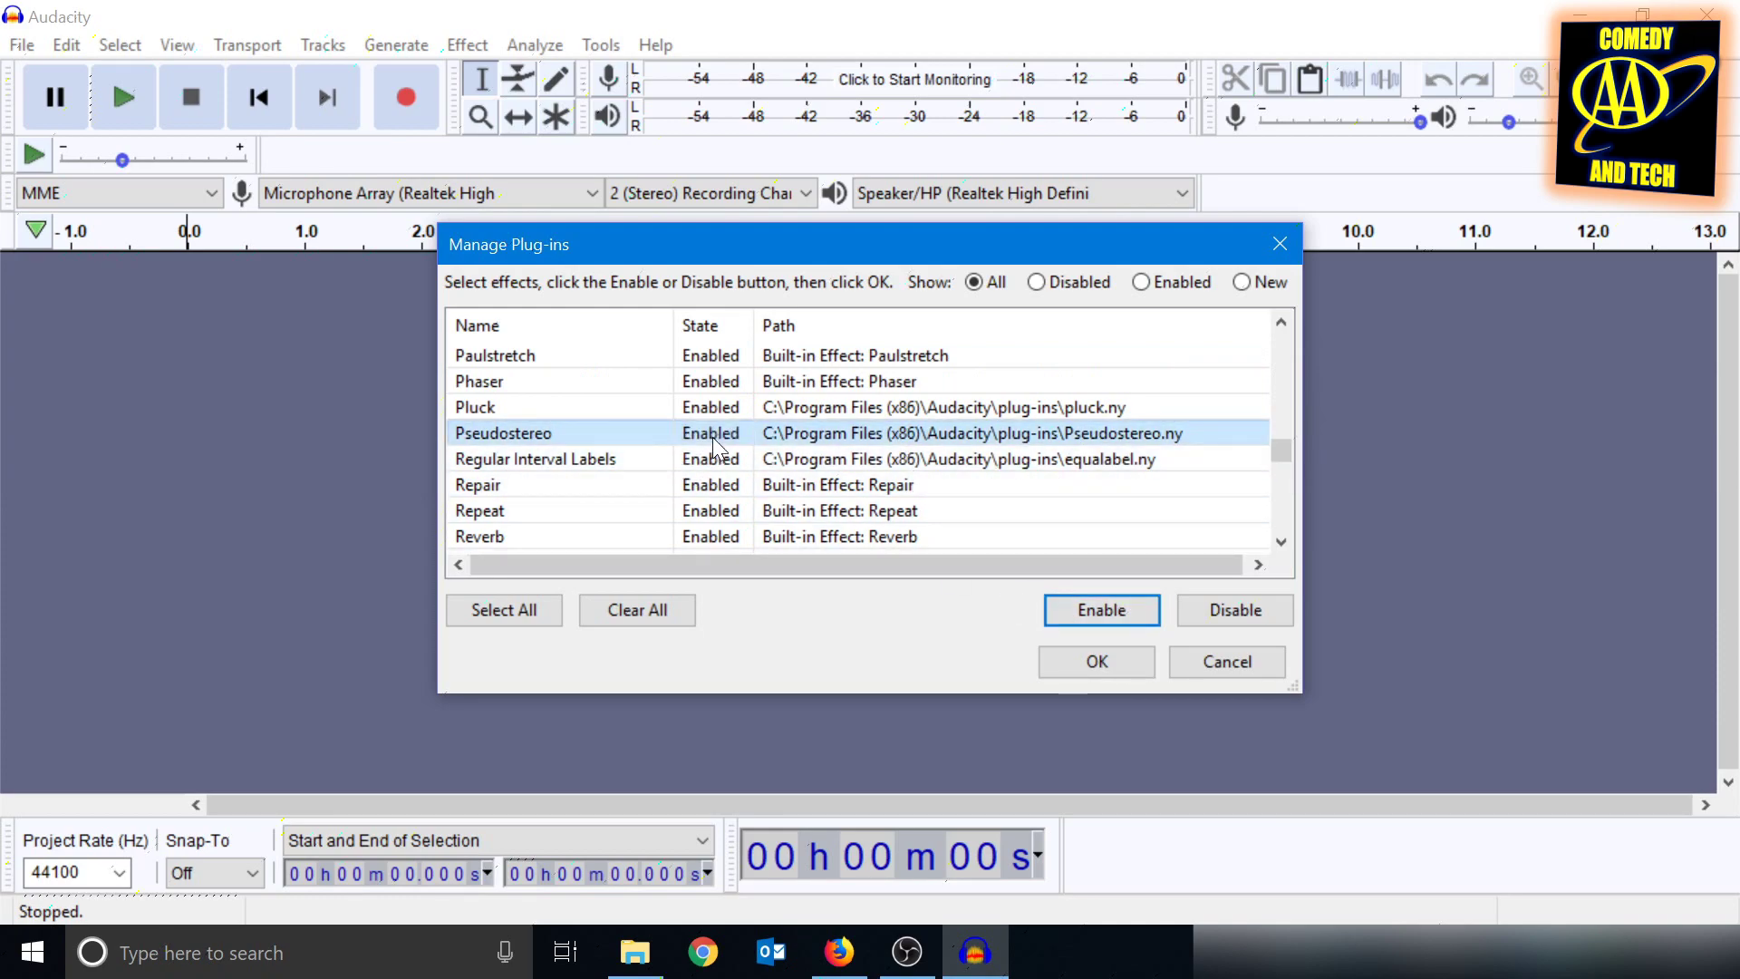
click(1098, 663)
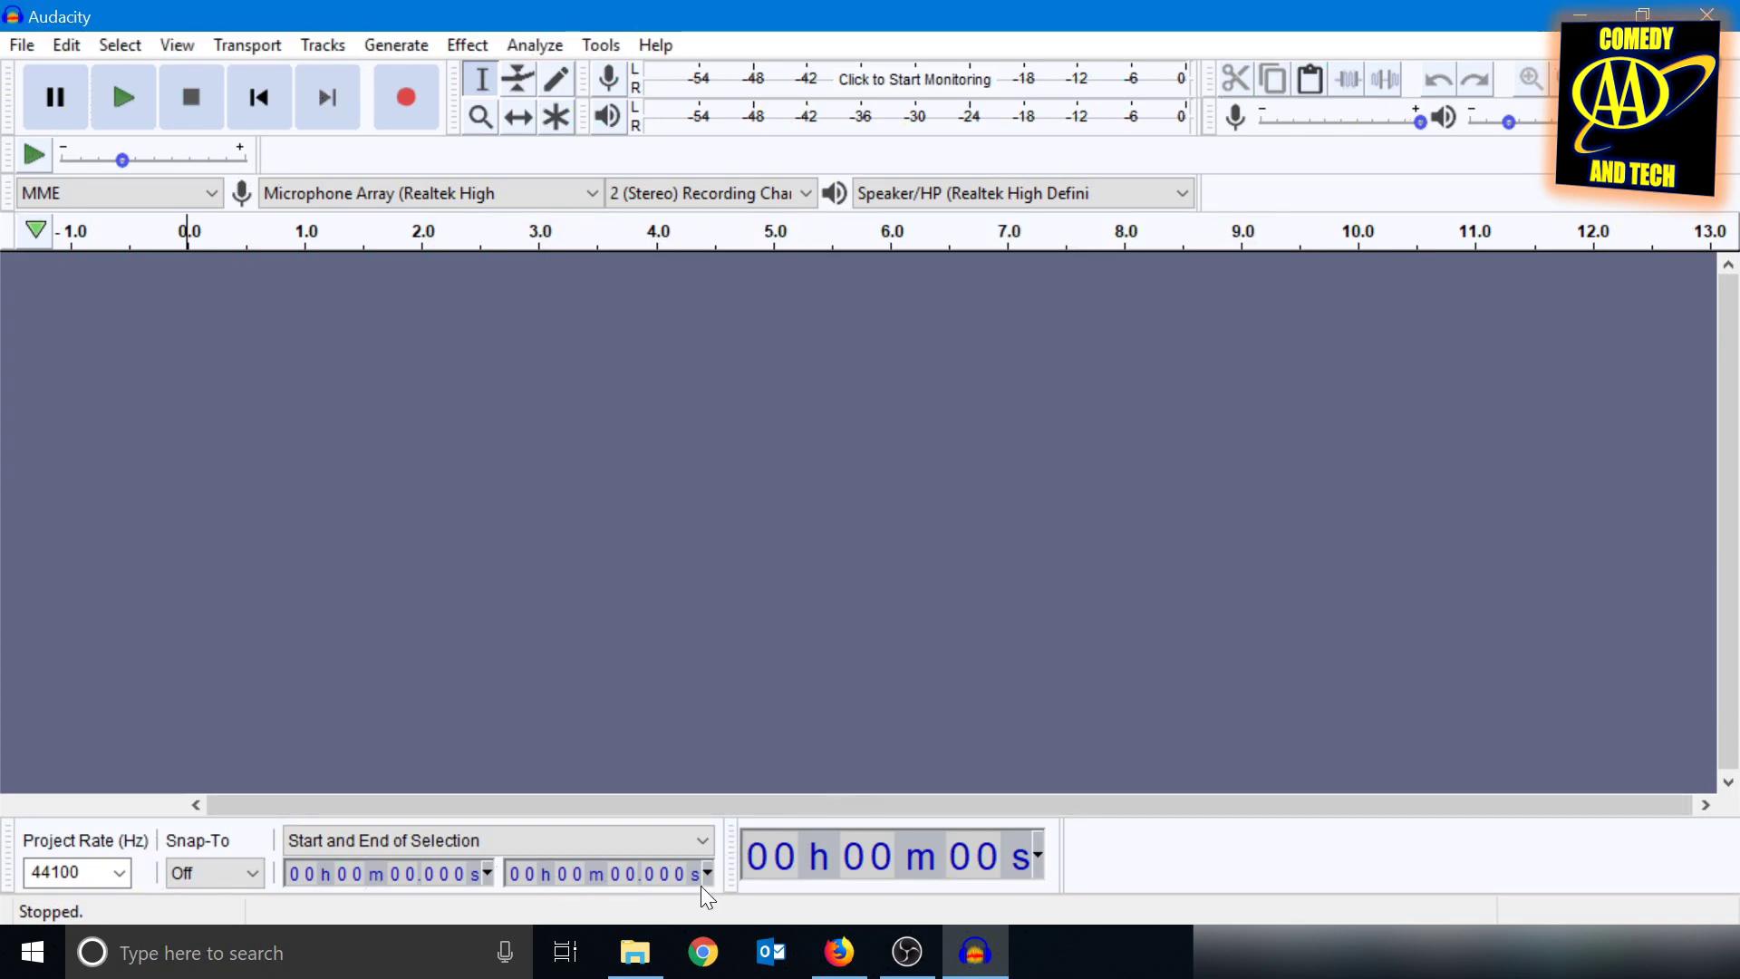
- Drag Swat-mono.wav from Downloads into Audacity to import it as a mono track
click(647, 951)
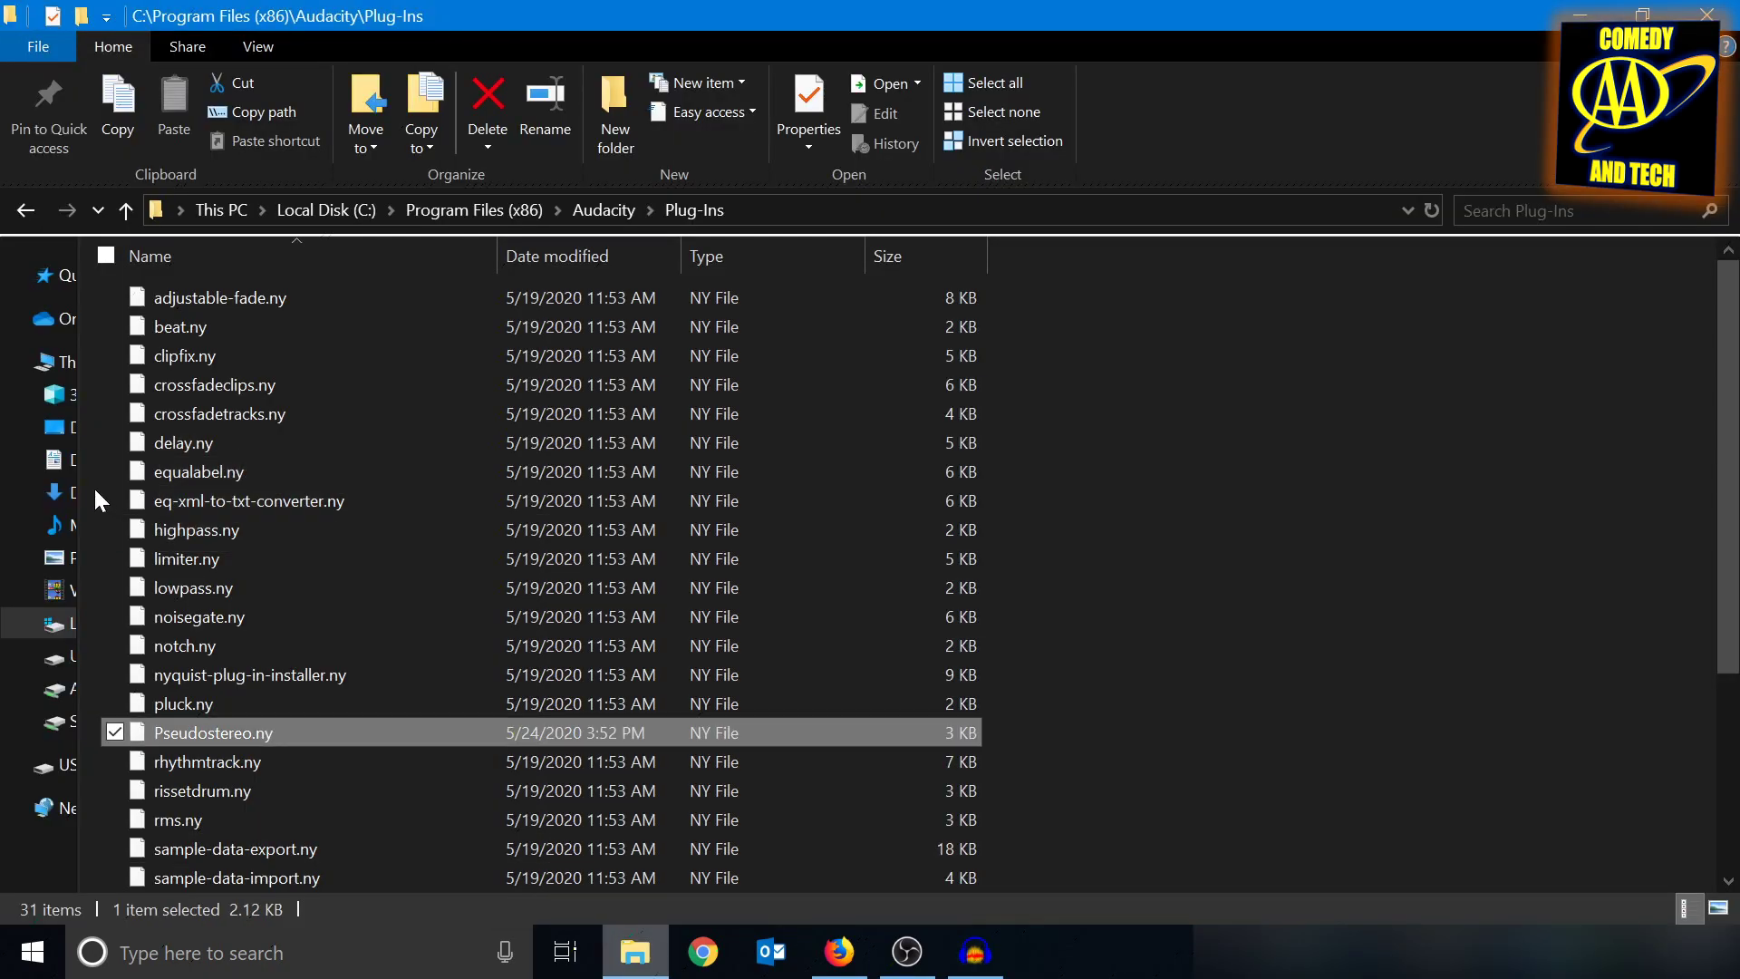
click(60, 492)
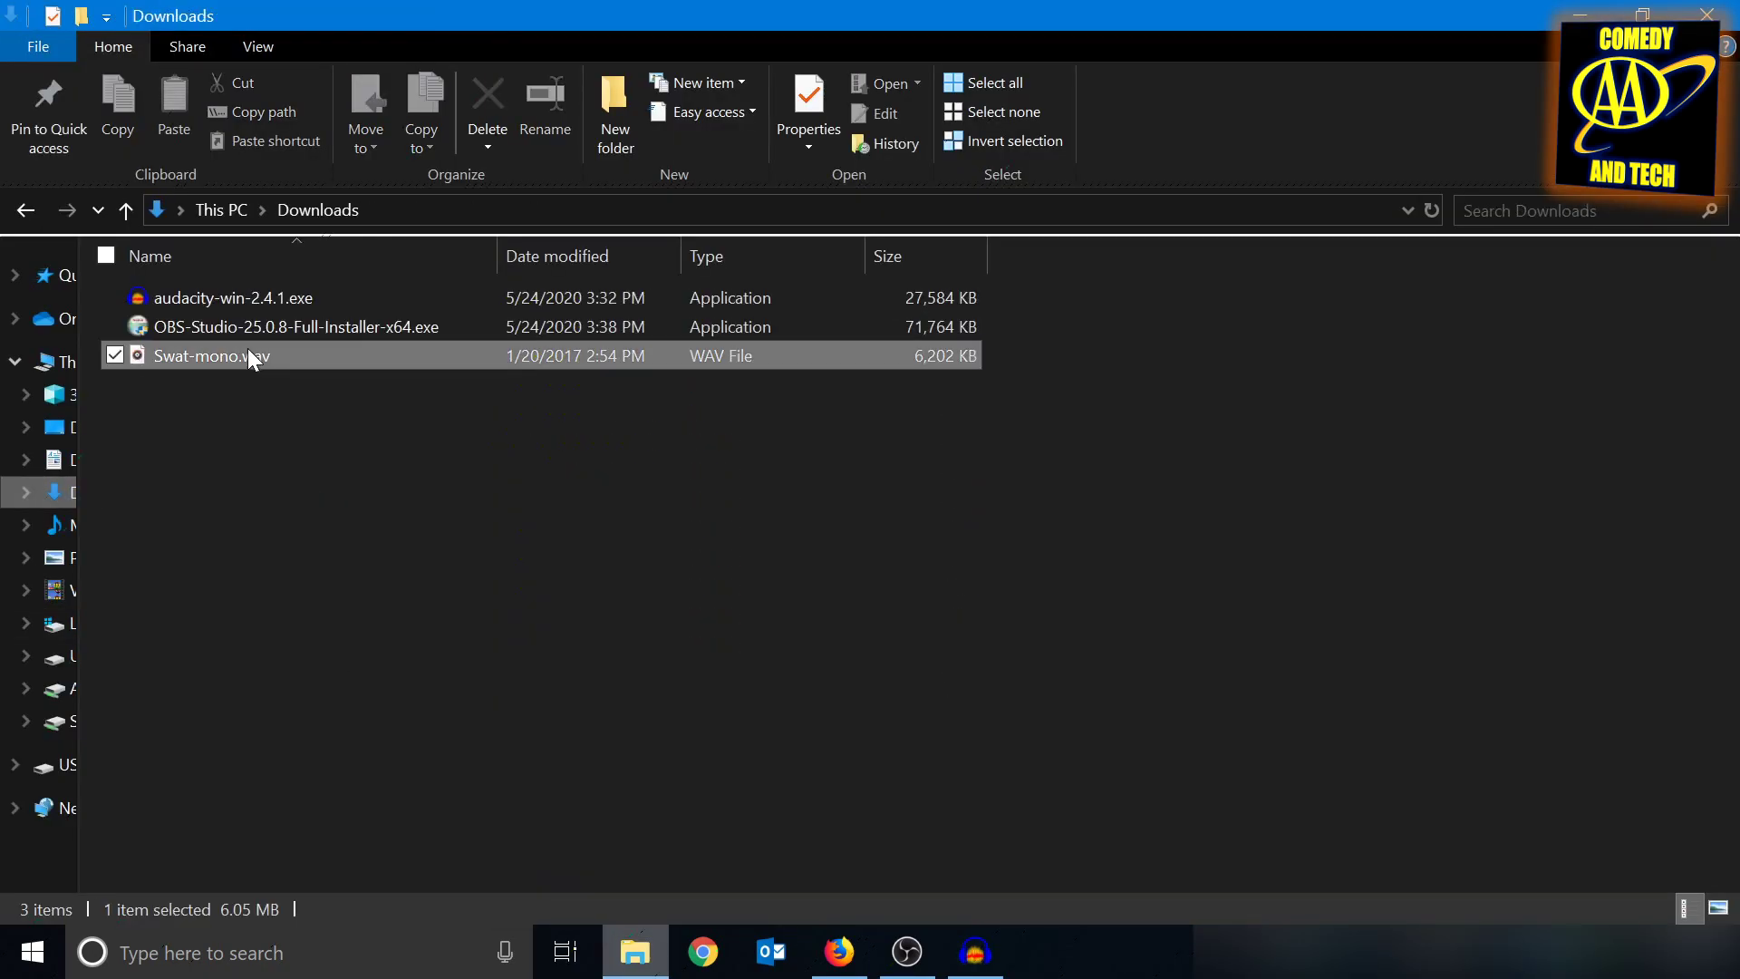
mouse_move(247, 347)
mouse_down()
mouse_move(1104, 626)
mouse_move(987, 925)
mouse_move(832, 424)
mouse_up()
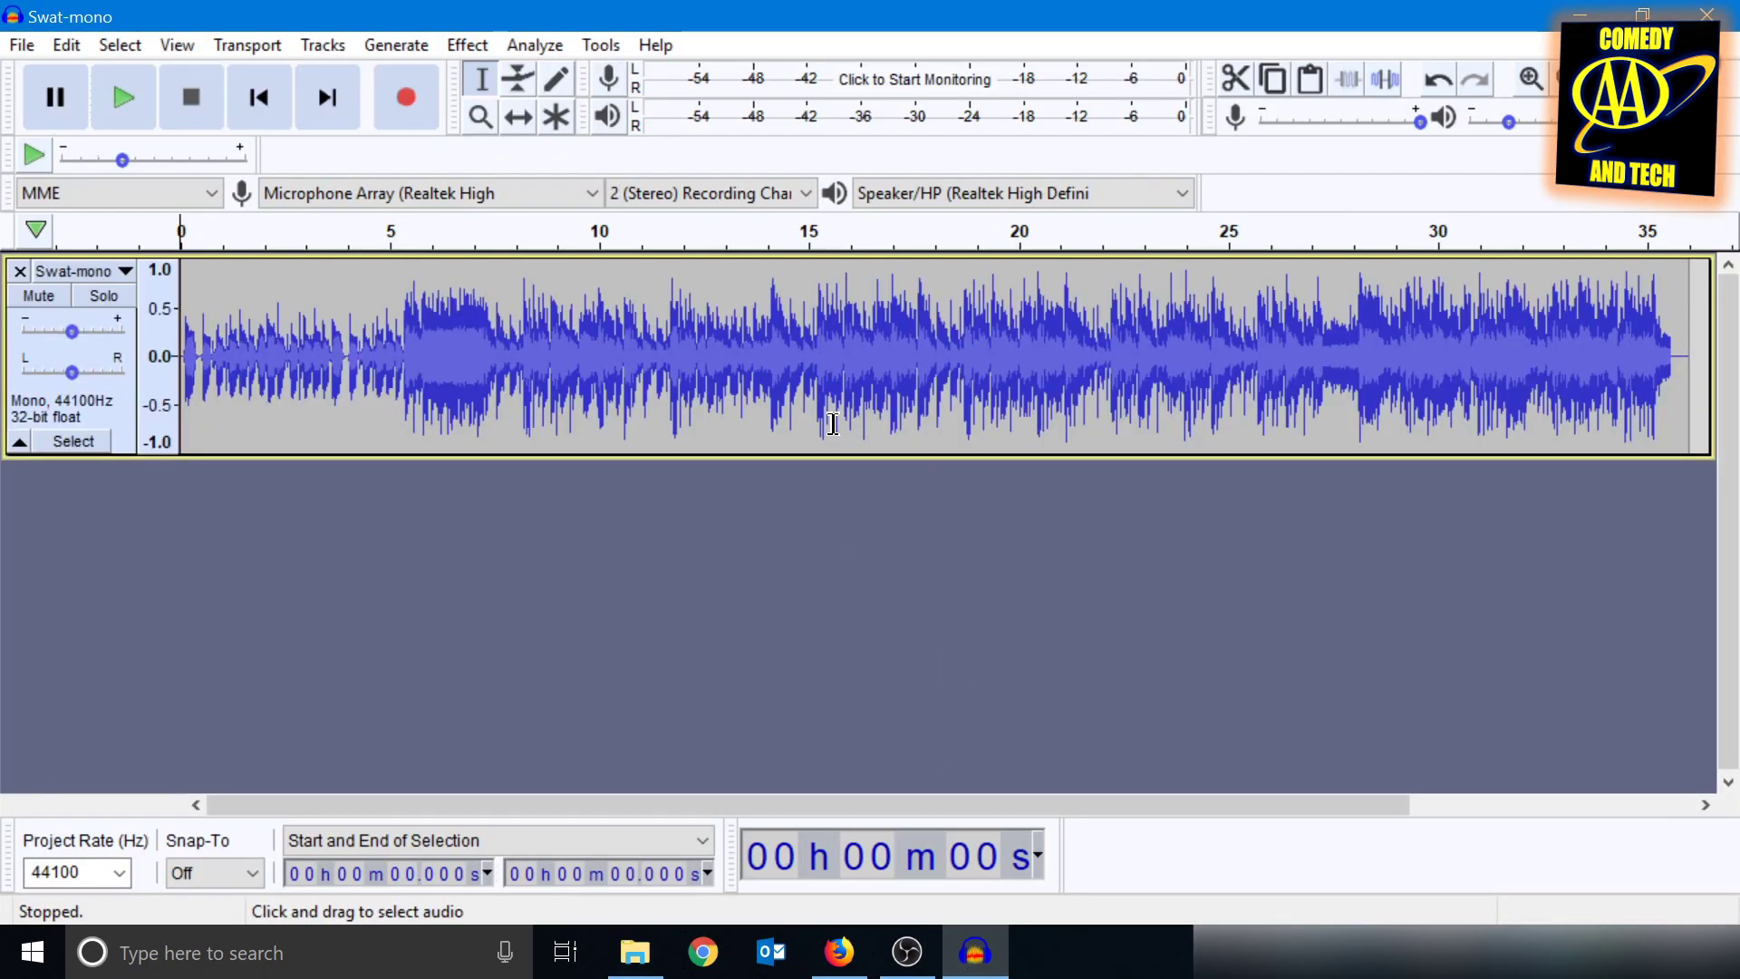
click(661, 408)
click(897, 576)
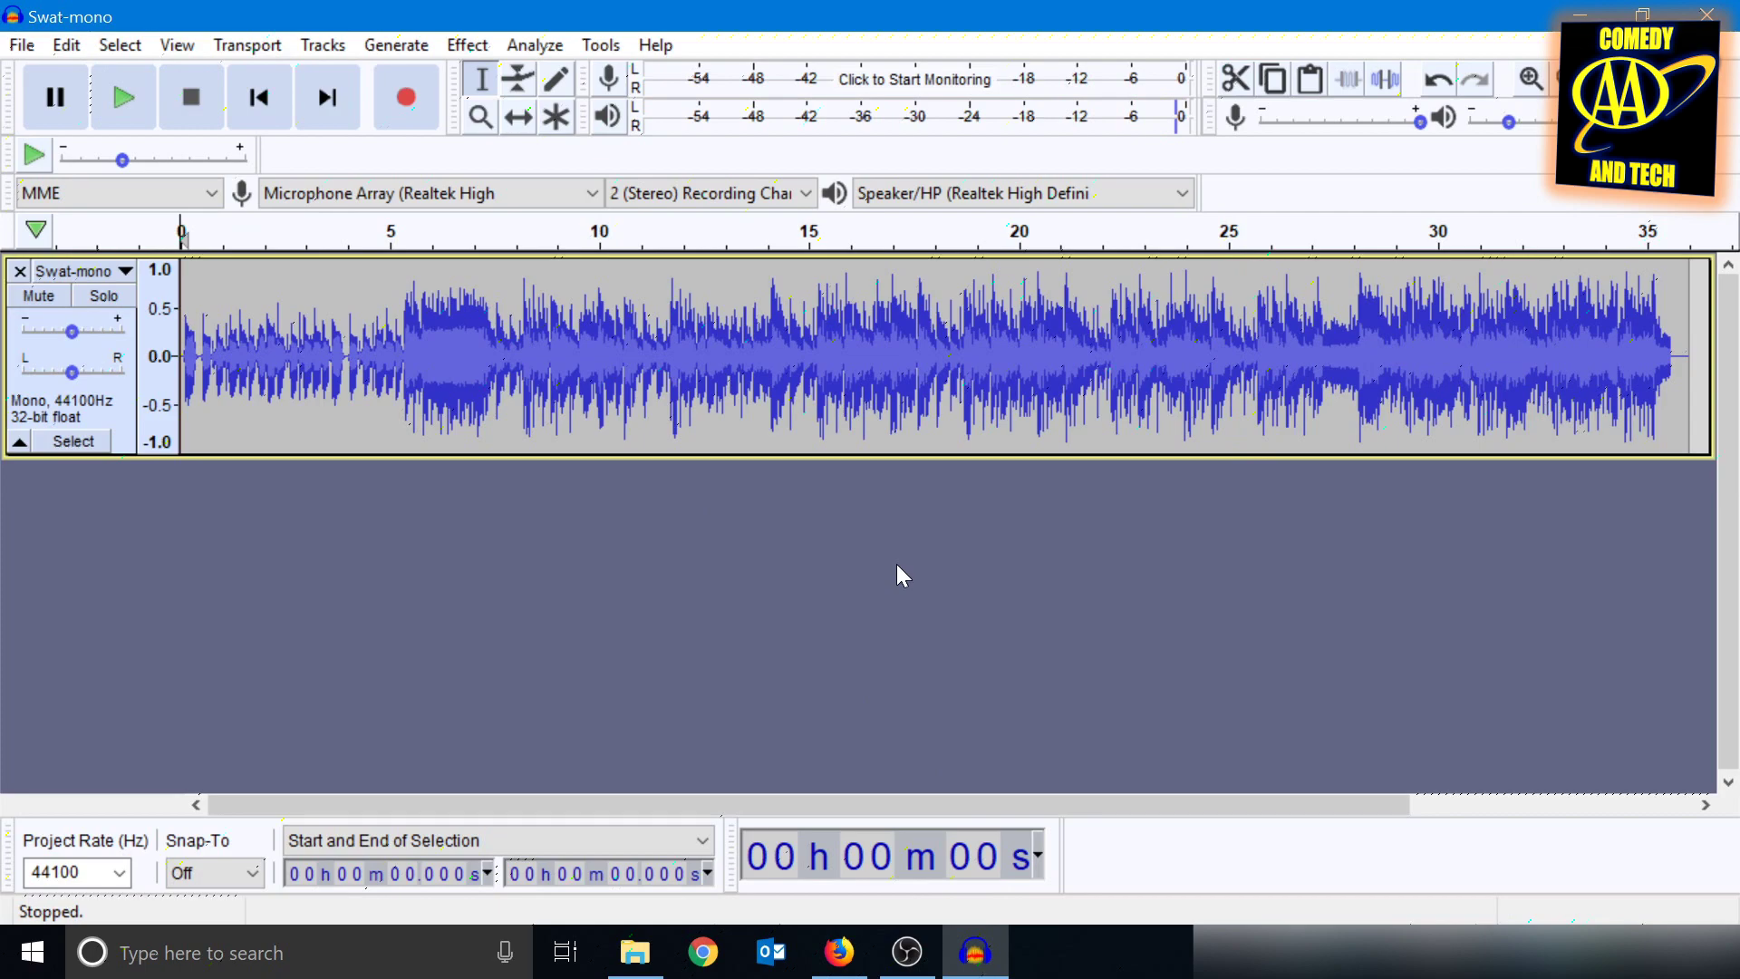
key(space)
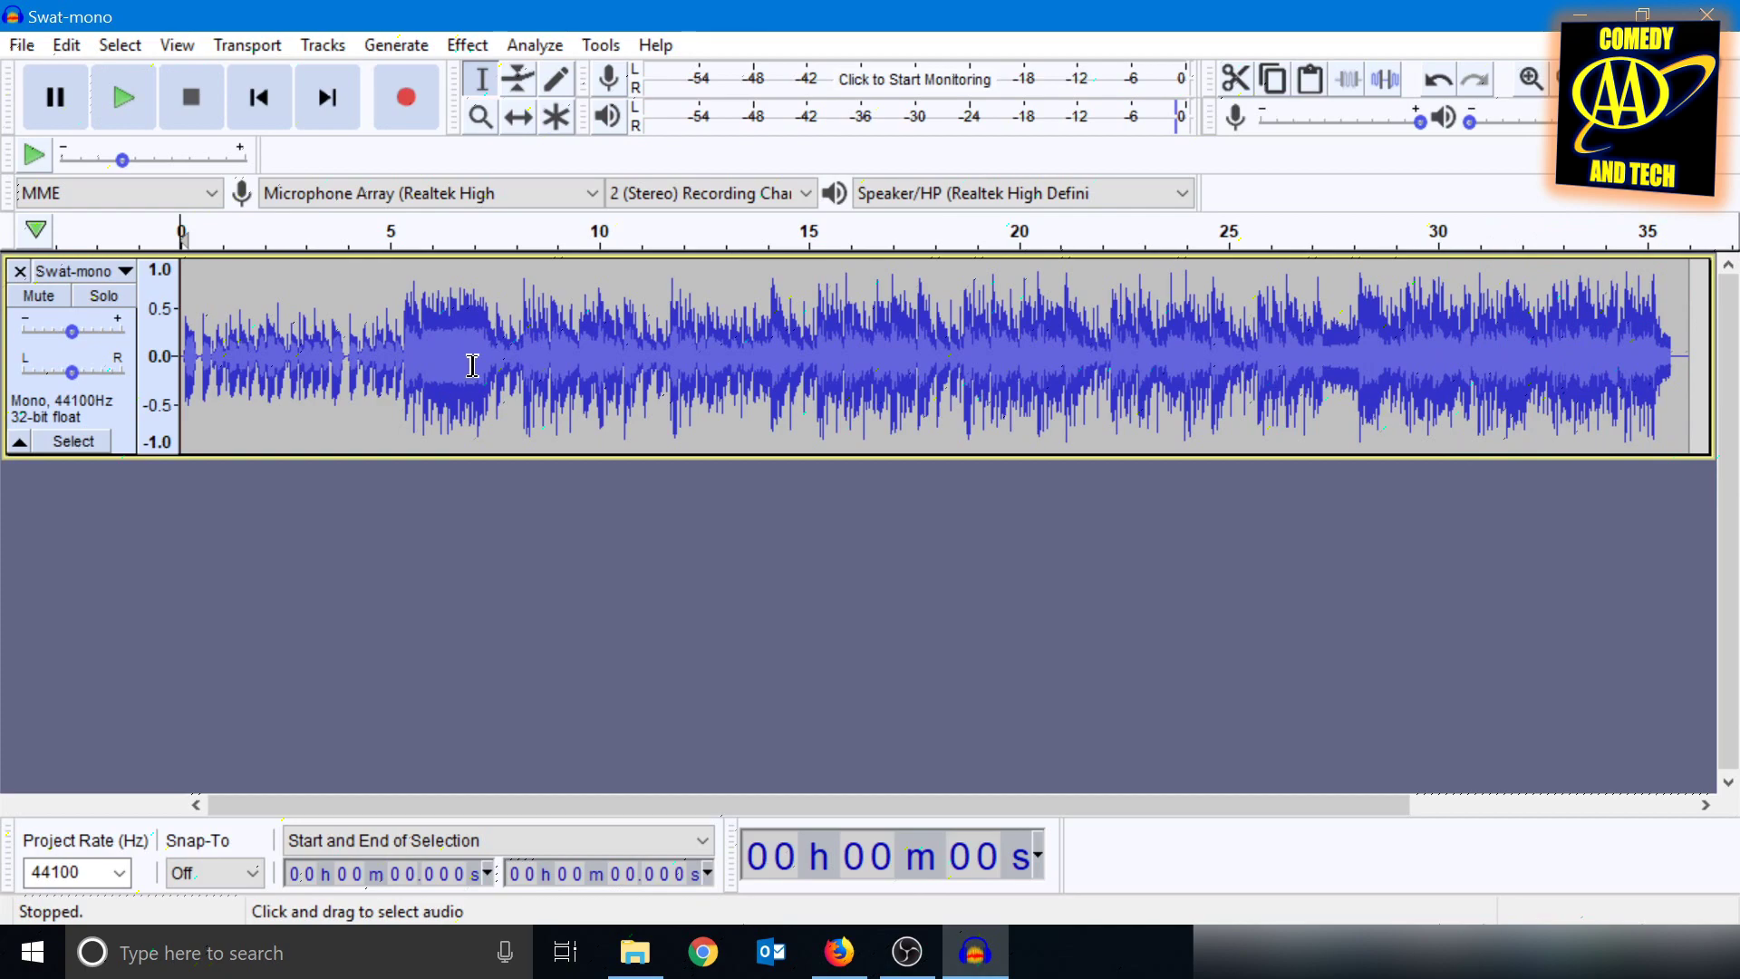
key(ctrl+a)
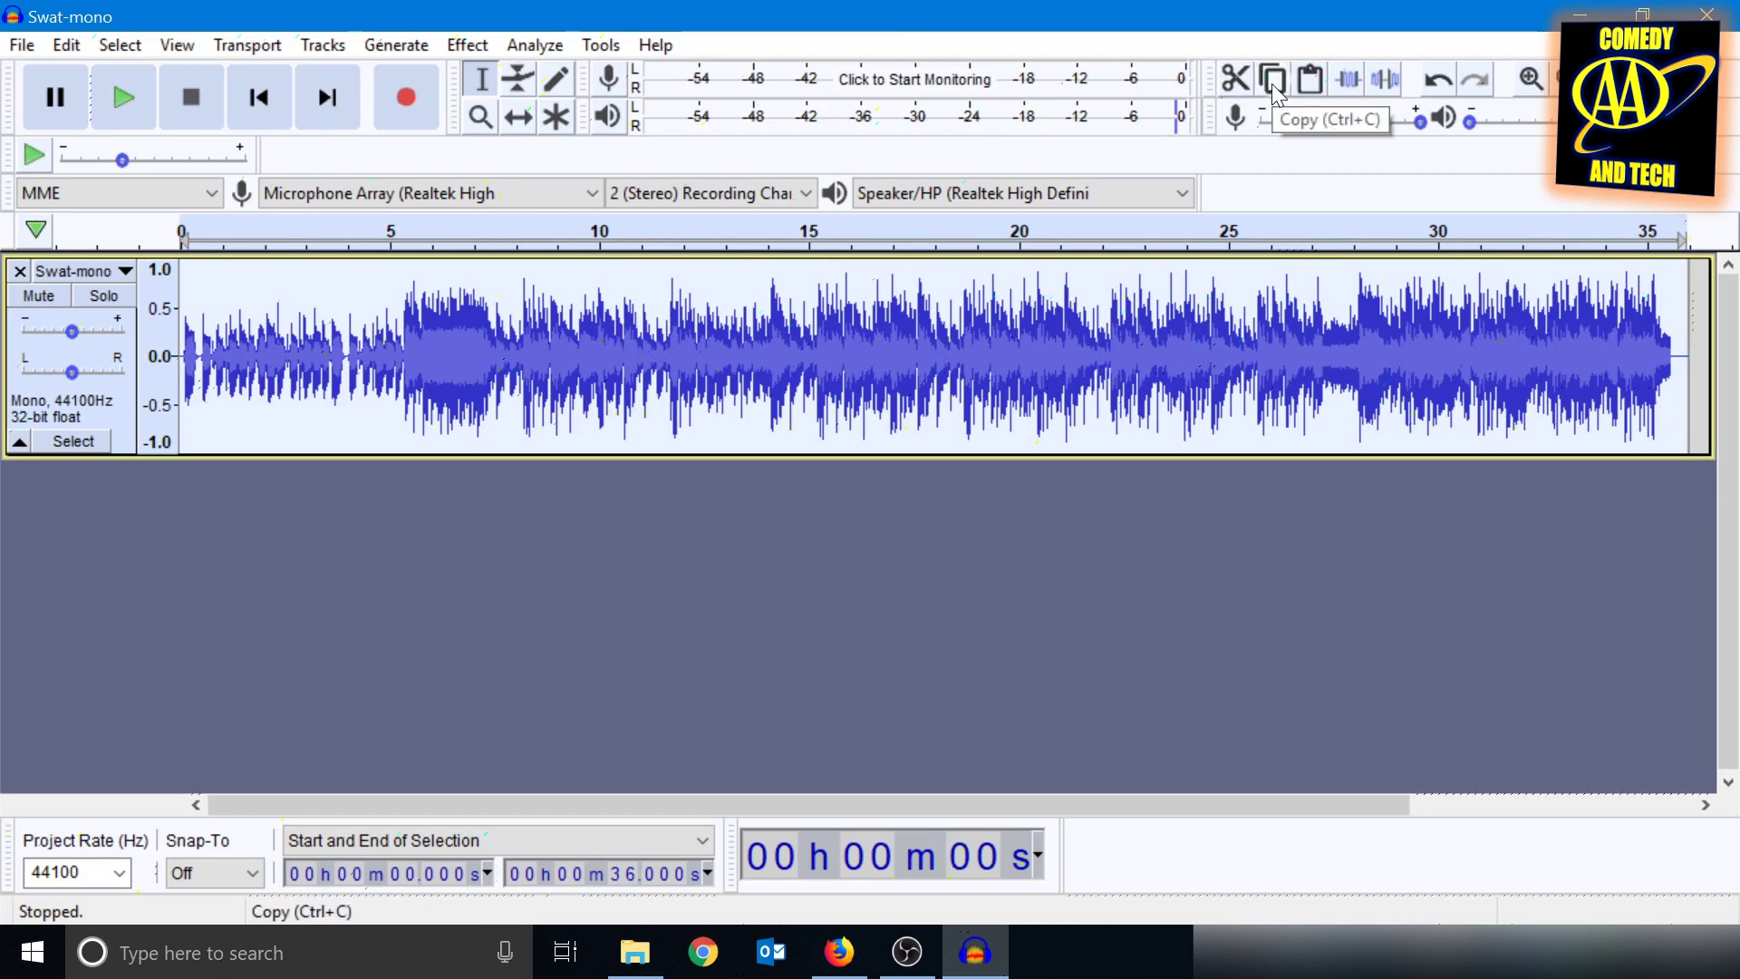
- Copy Swat-mono into a second track, panning the original fully left and the copy fully right
click(713, 574)
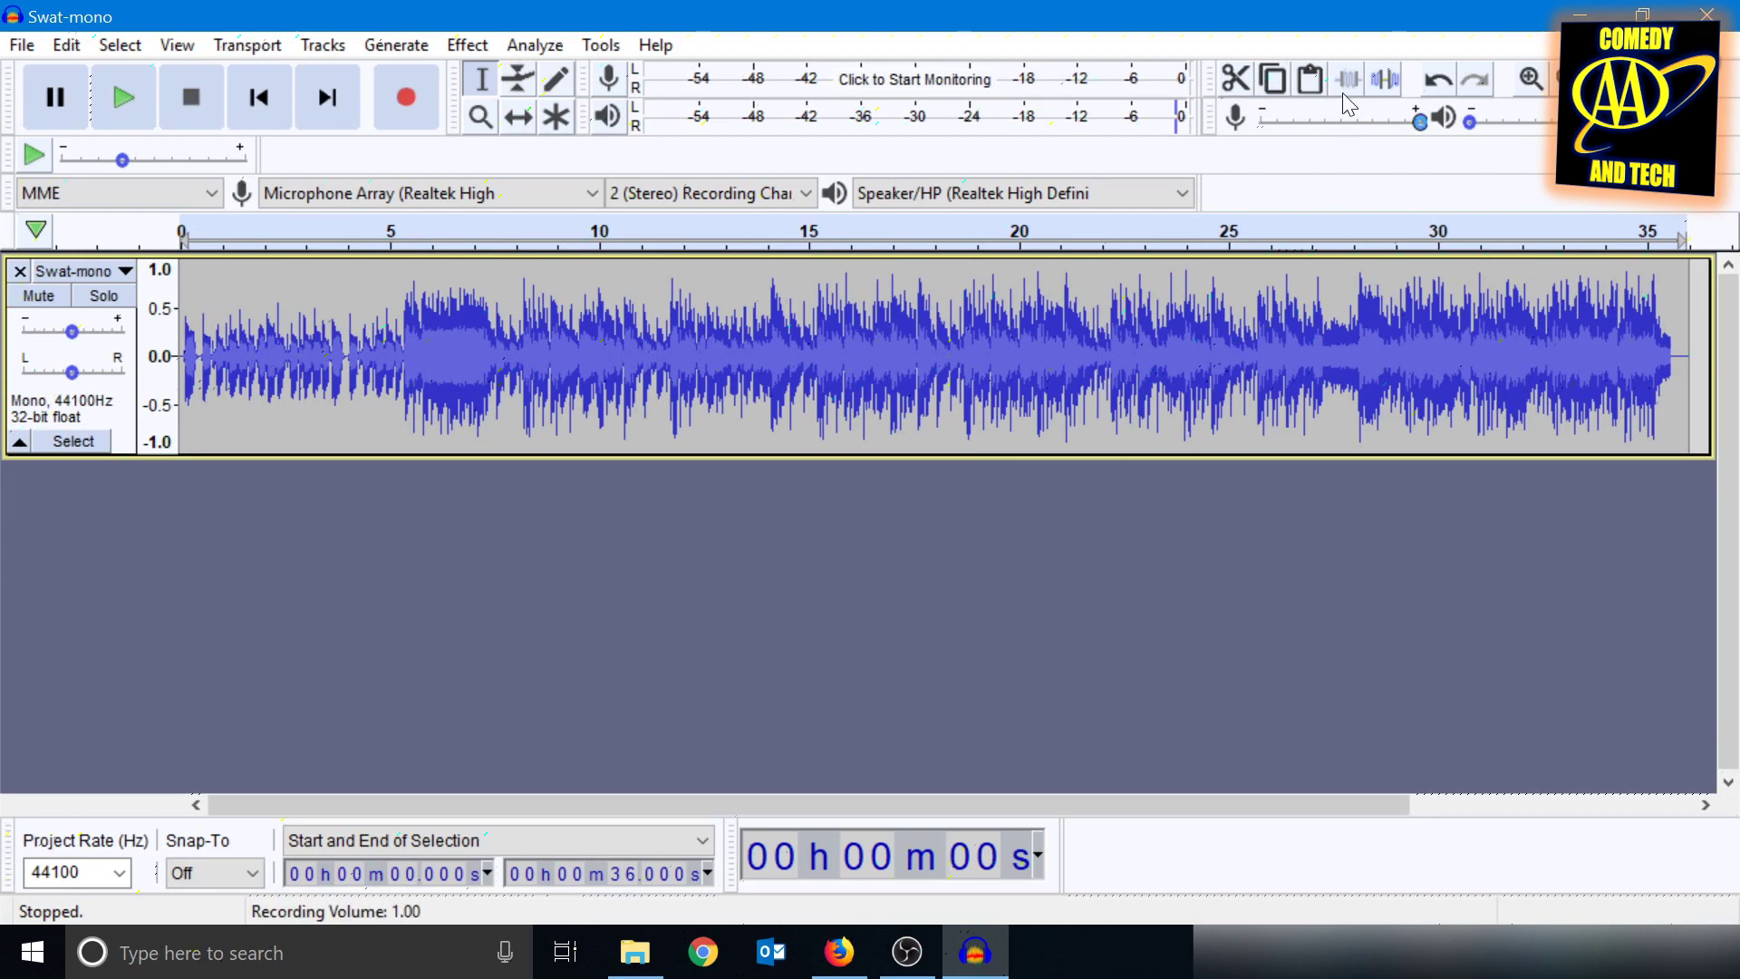
click(1303, 83)
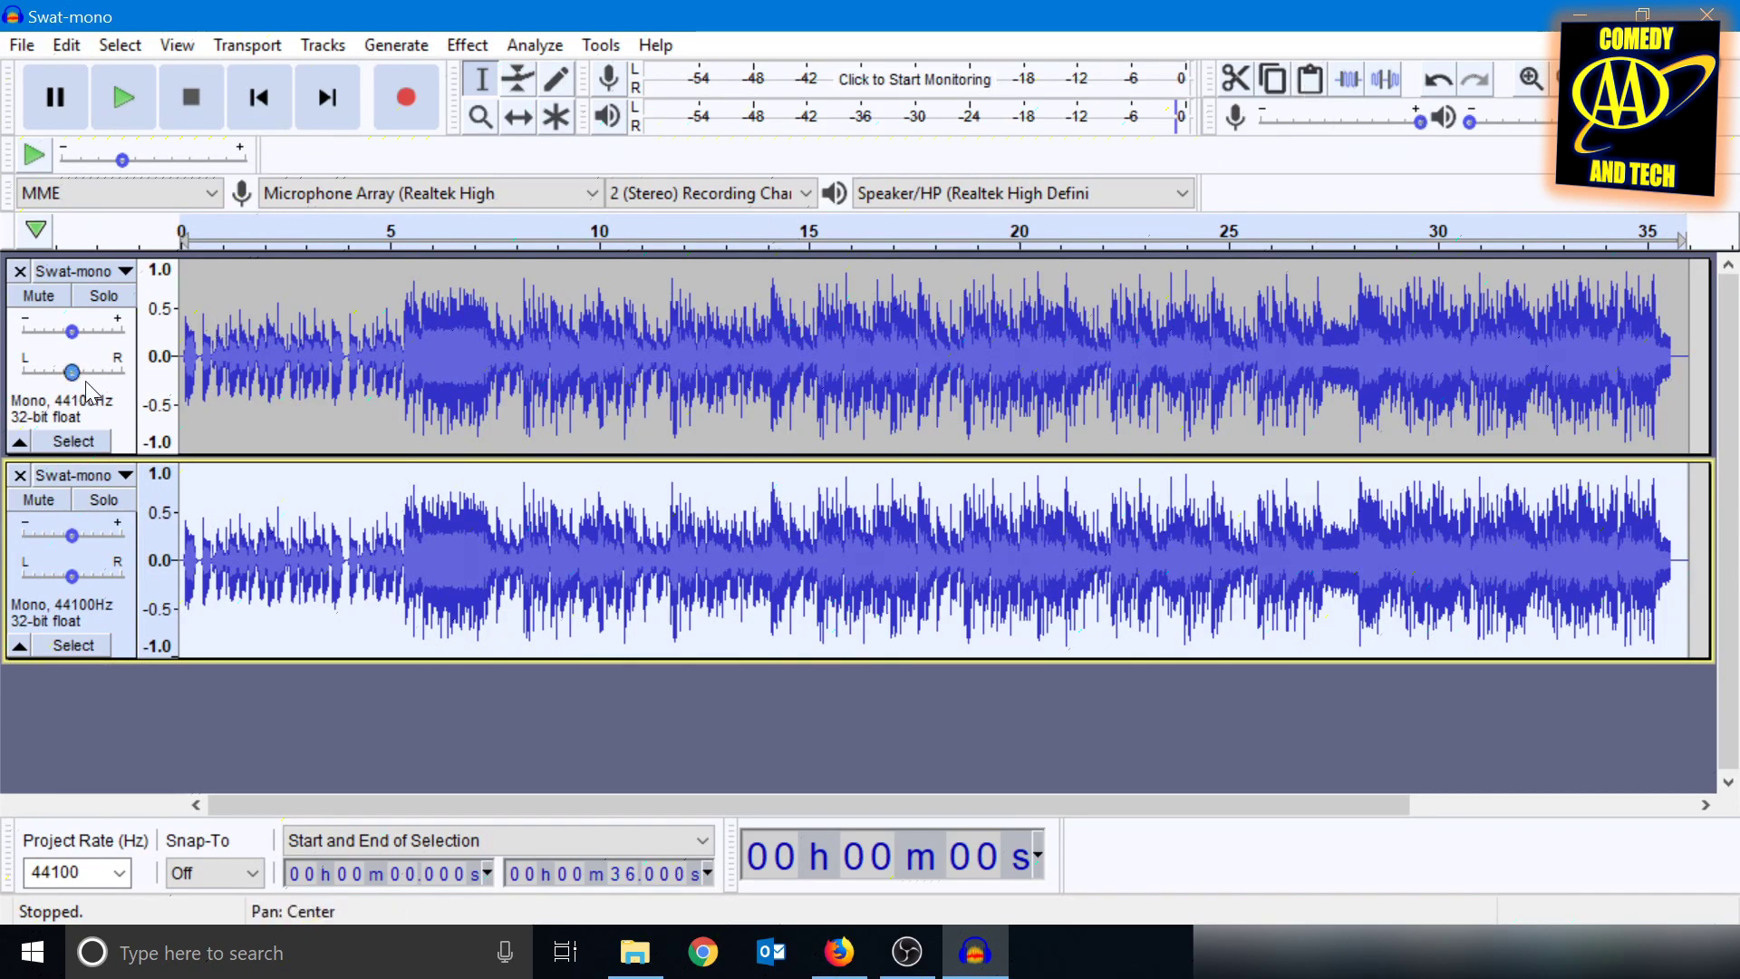
drag(72, 372, 22, 373)
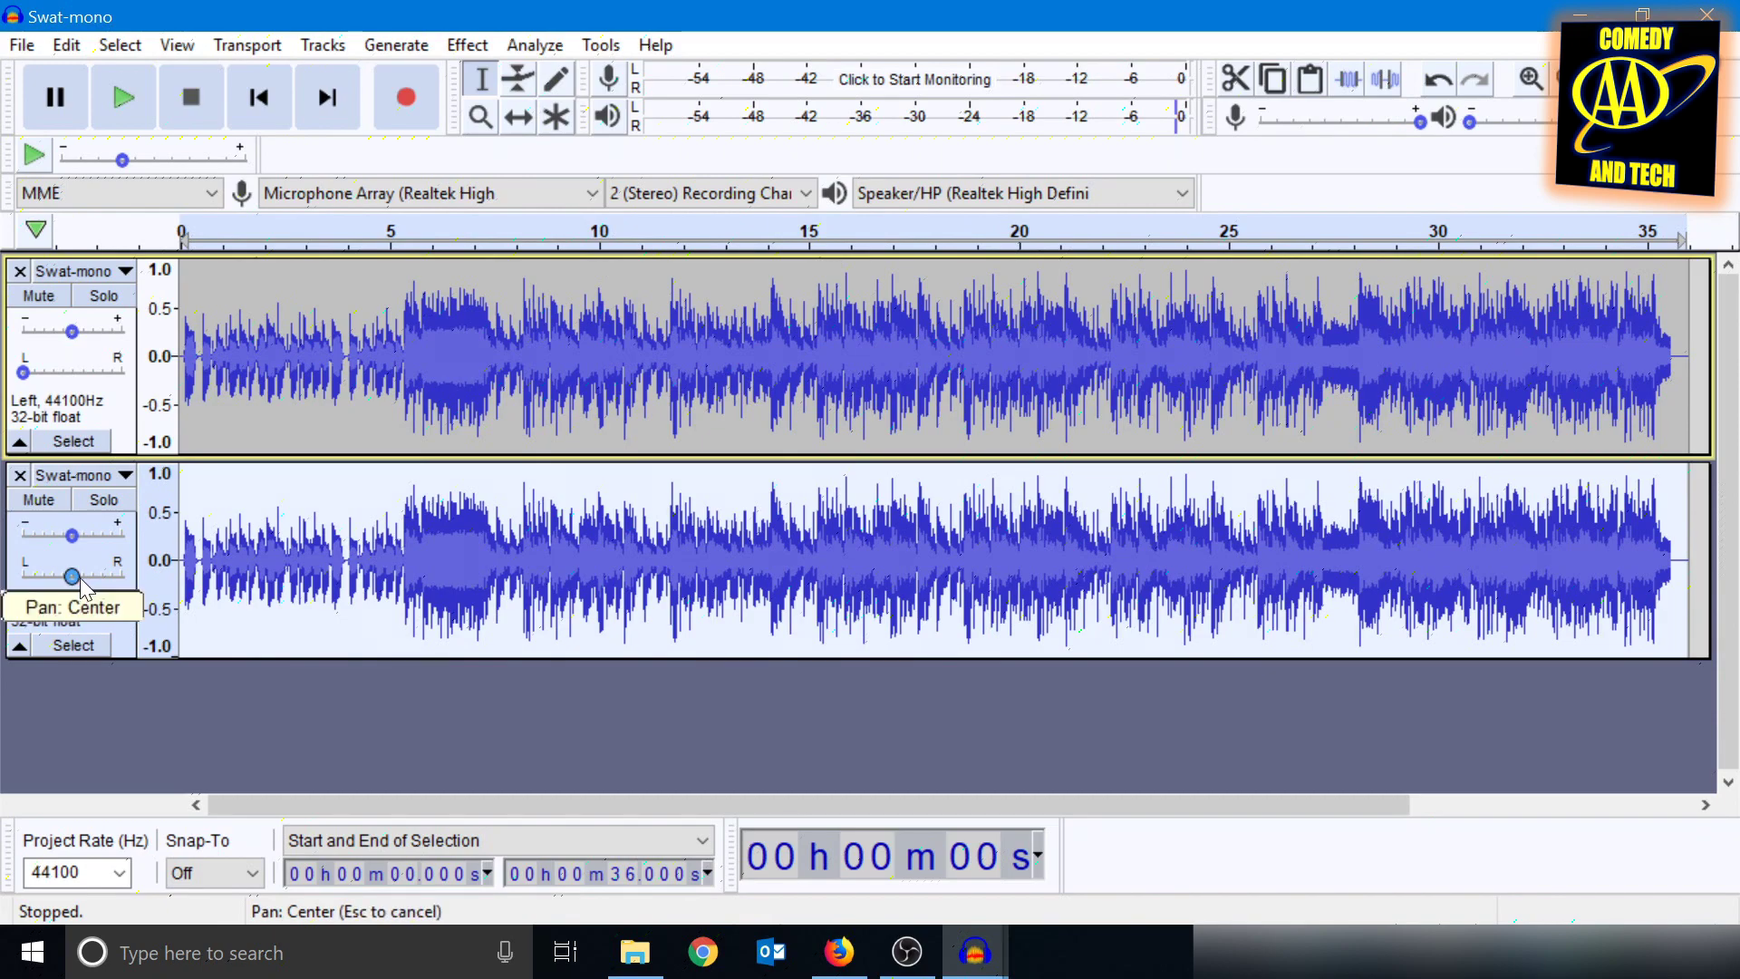
drag(73, 575, 185, 572)
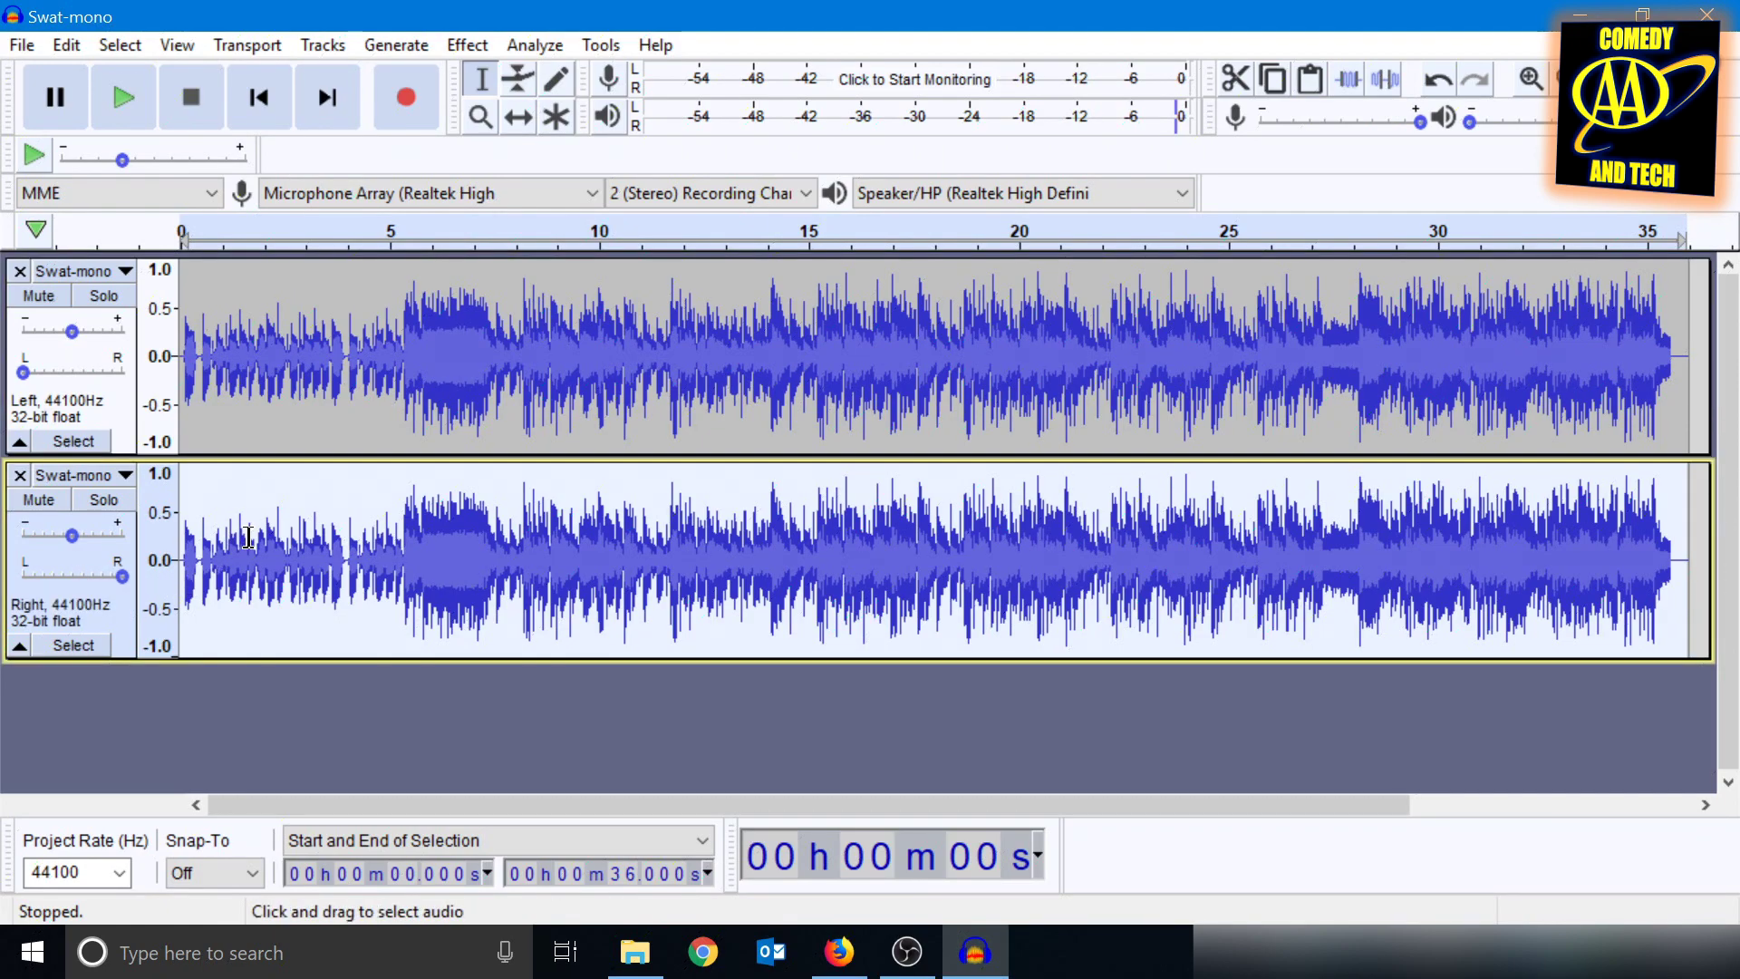
click(188, 390)
- Select both panned tracks and use Mix and Render to merge them into stereo
mouse_move(189, 391)
mouse_down()
mouse_move(278, 449)
mouse_move(1427, 586)
mouse_move(1698, 589)
mouse_up()
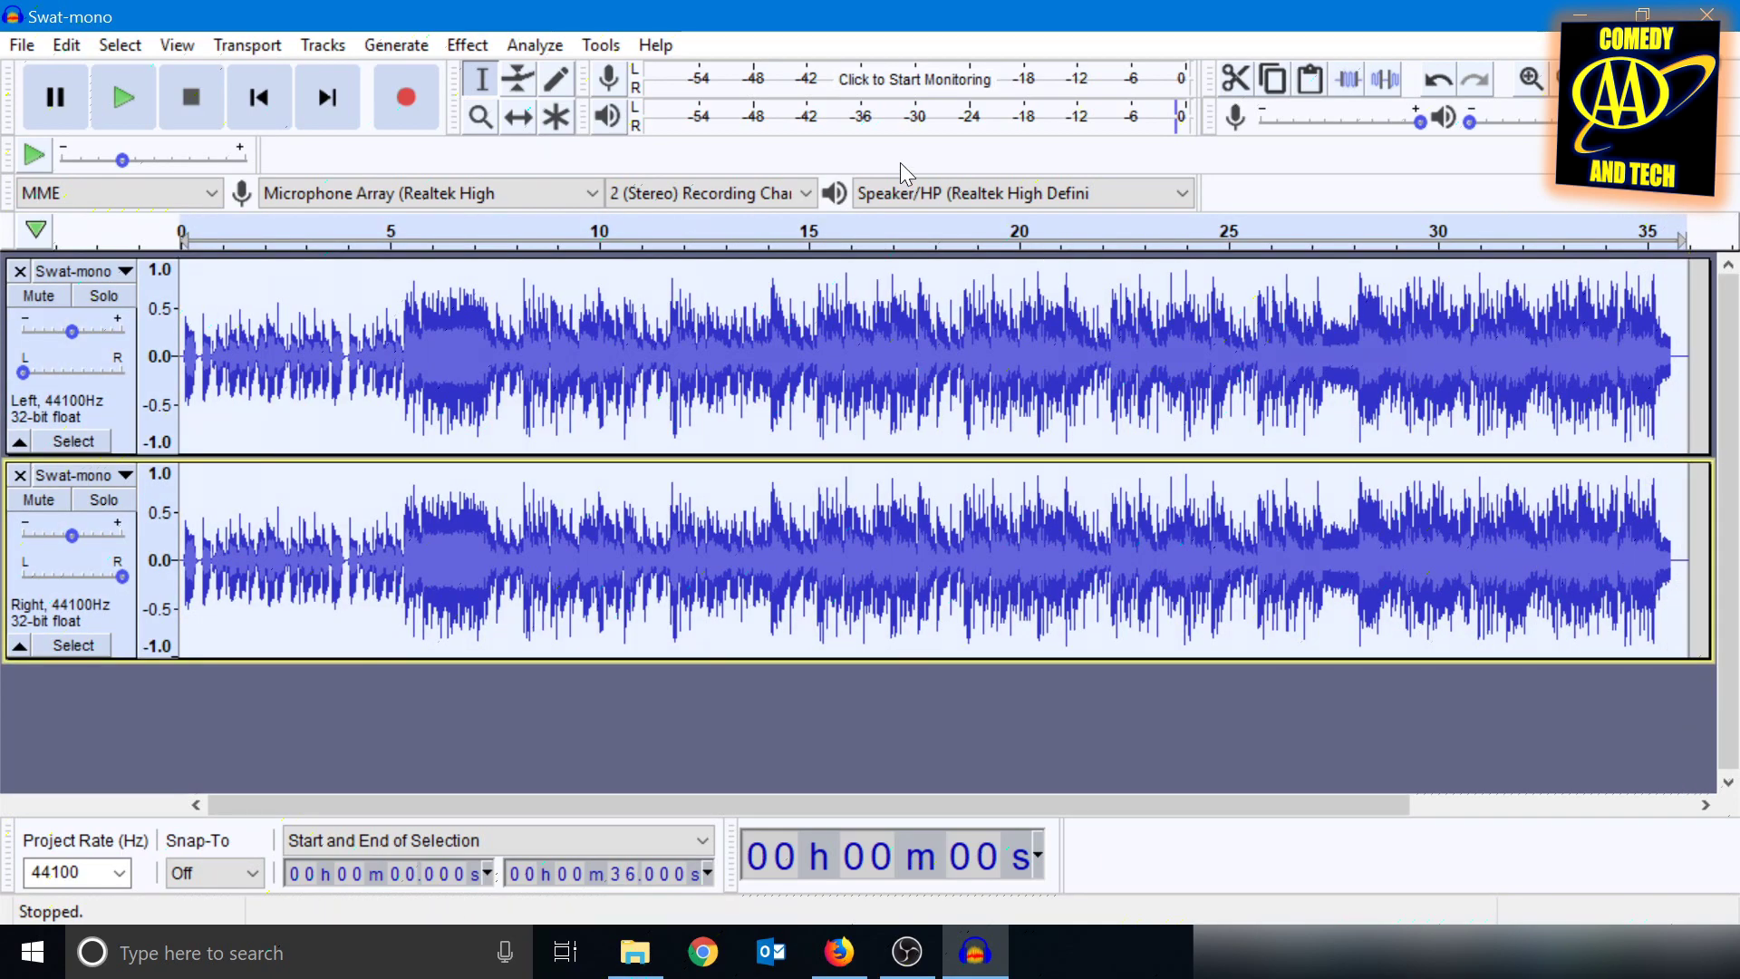
click(322, 46)
mouse_move(409, 115)
click(654, 145)
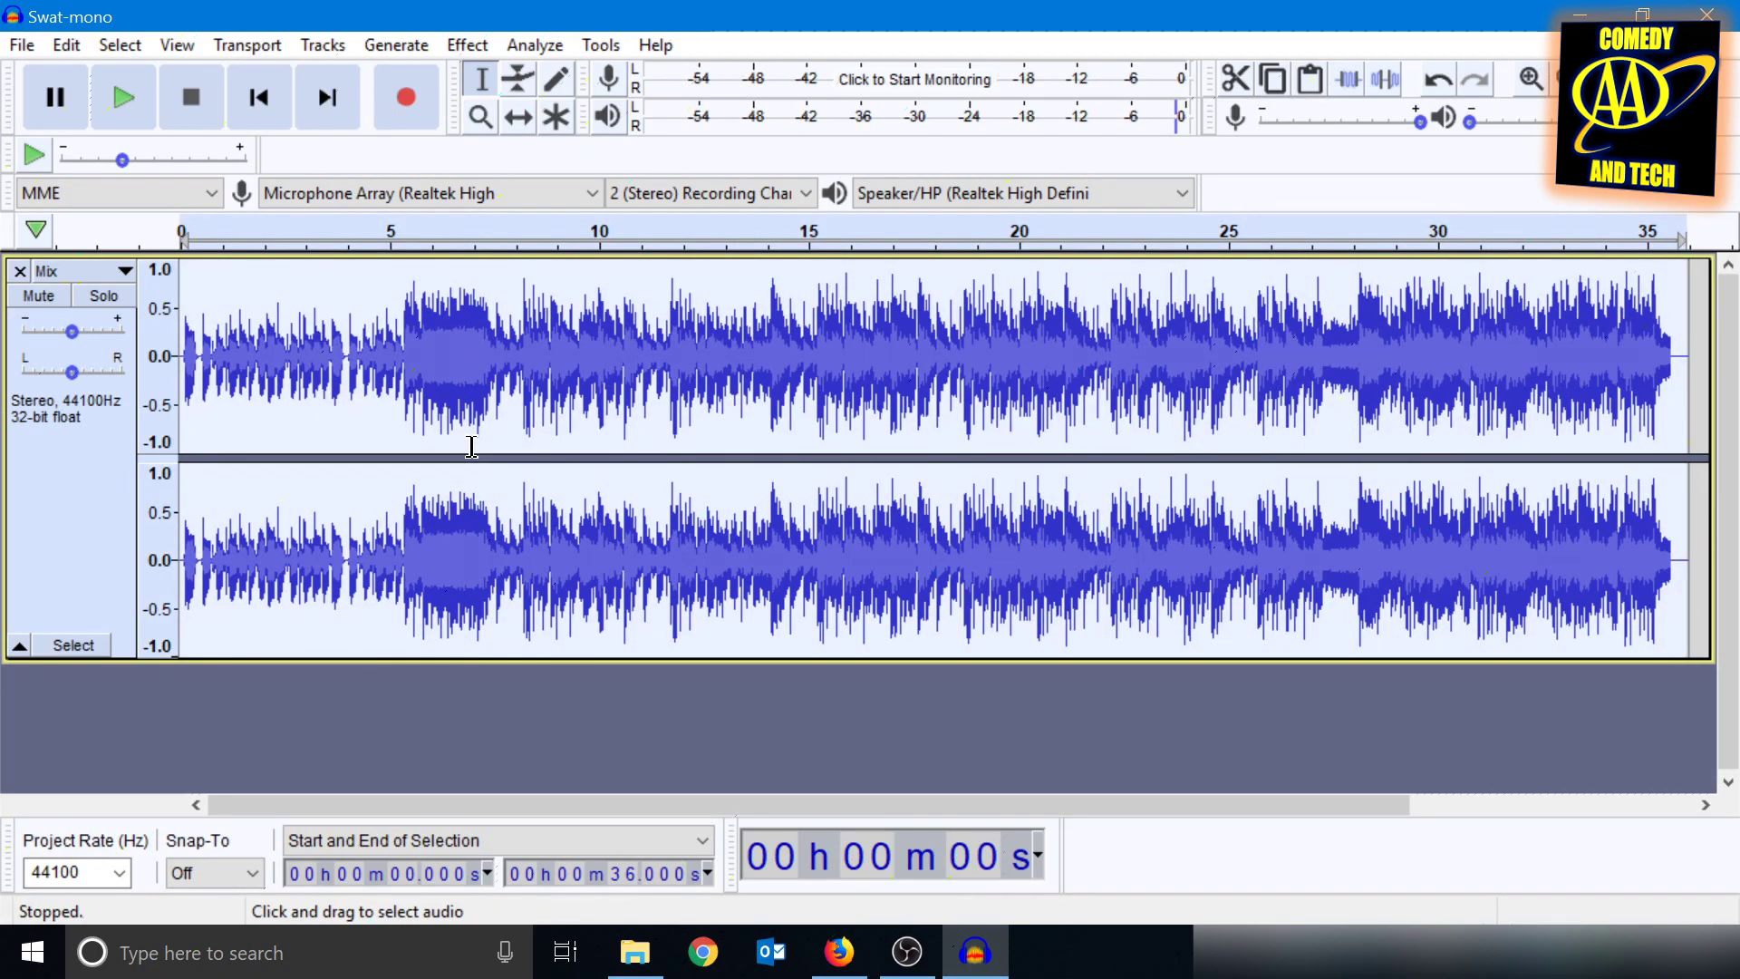
click(475, 47)
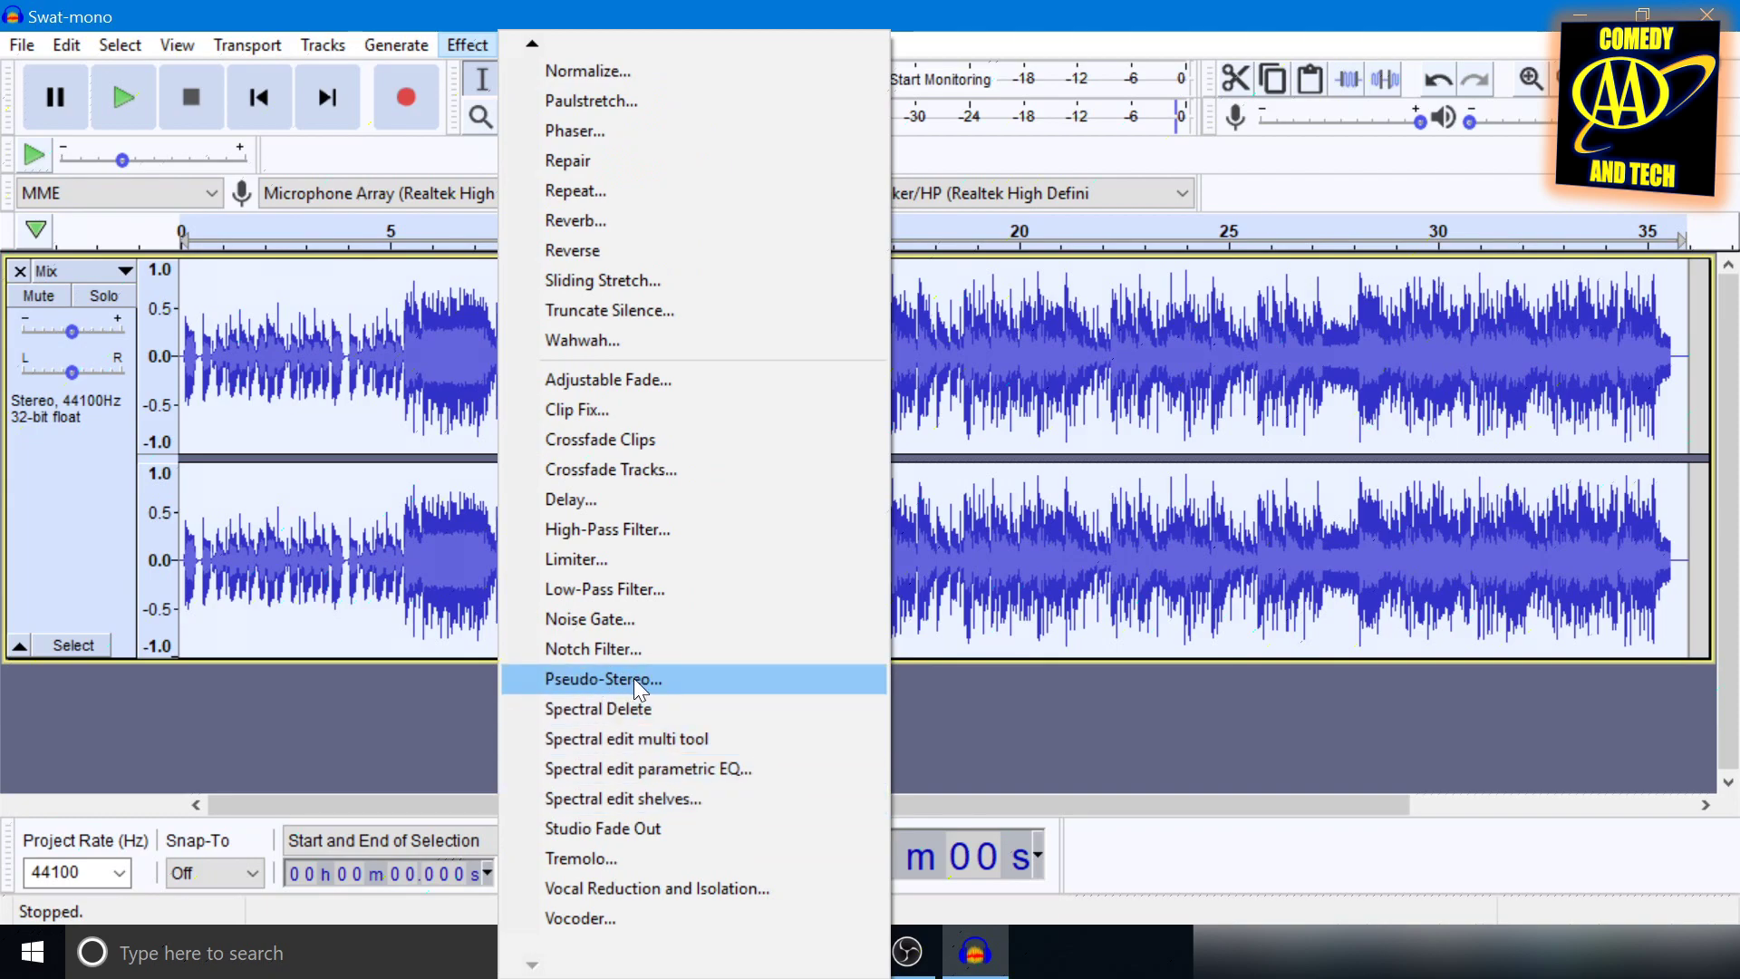
- Apply Pseudo-Stereo with factory defaults: left source channel, 30% delay, 80% mix
click(634, 679)
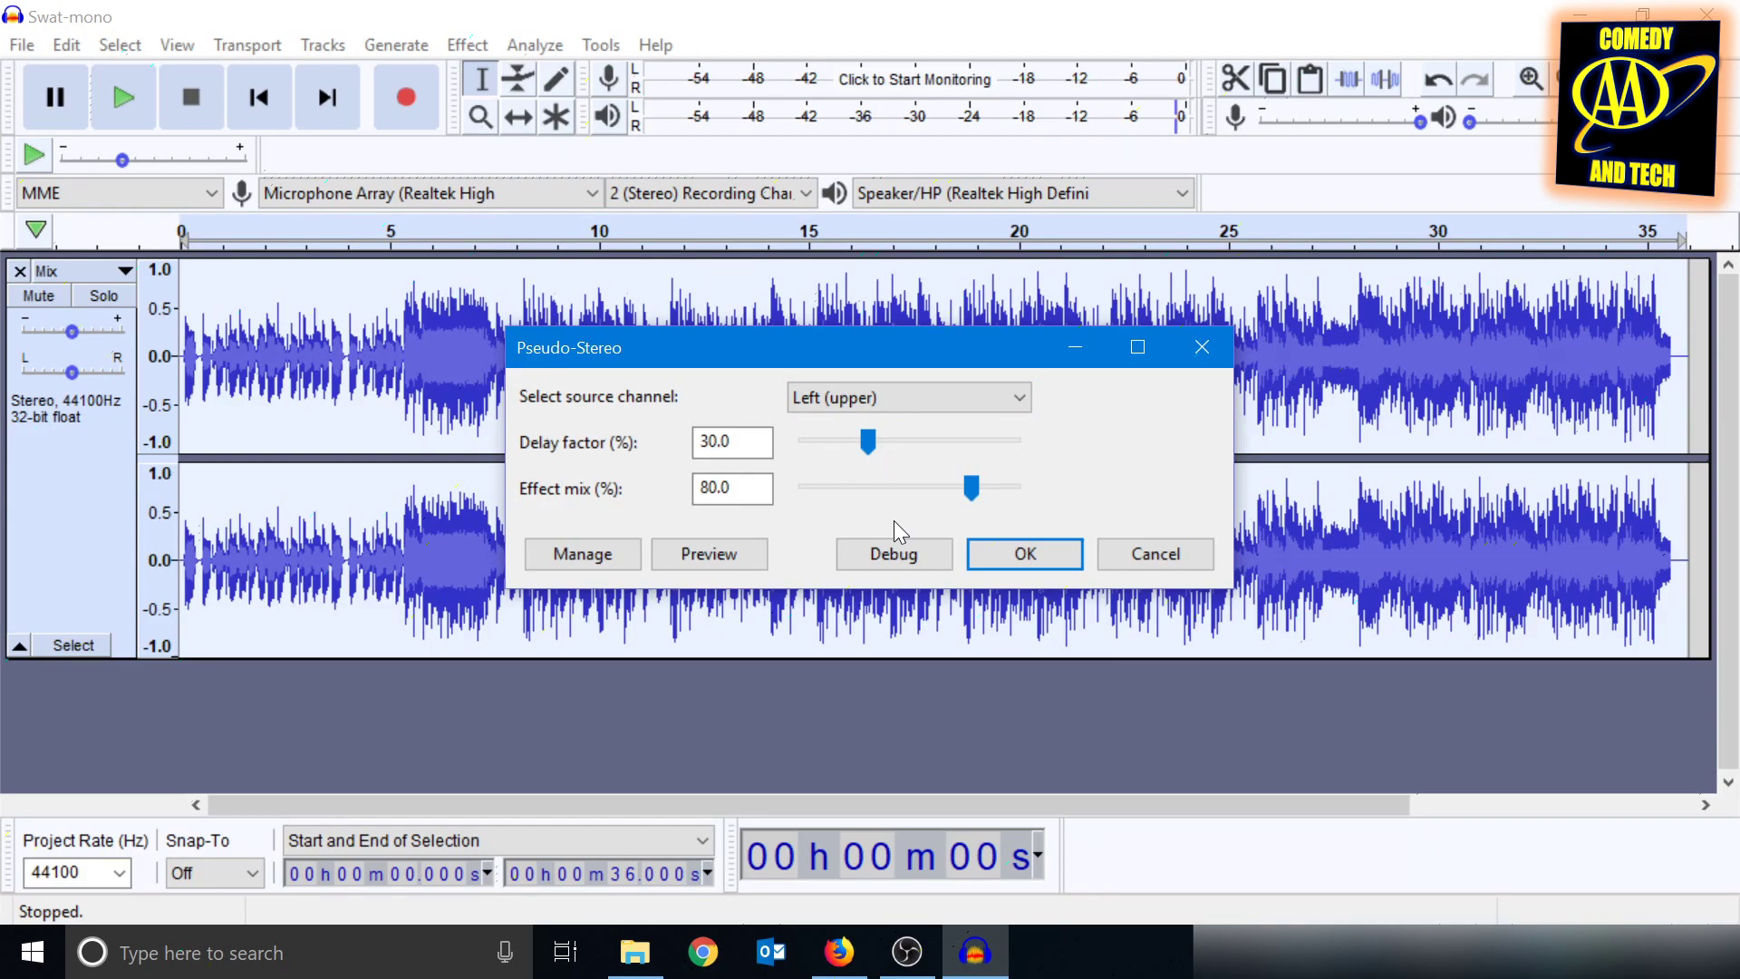
click(626, 560)
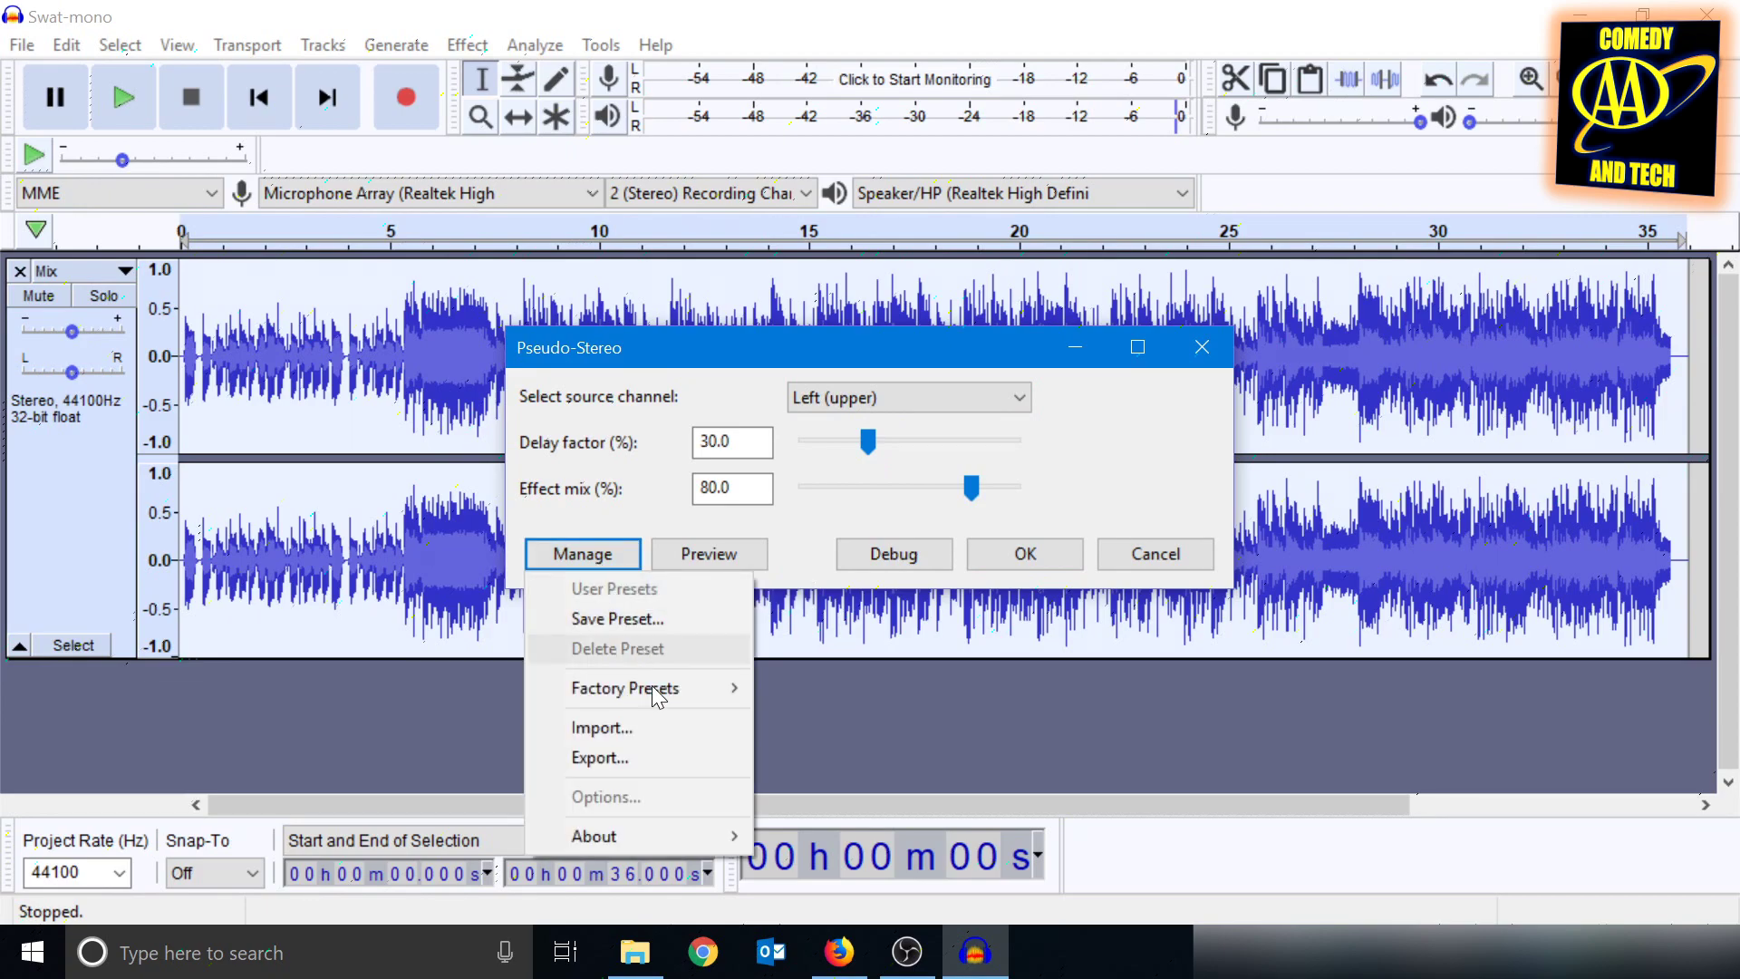
mouse_move(626, 689)
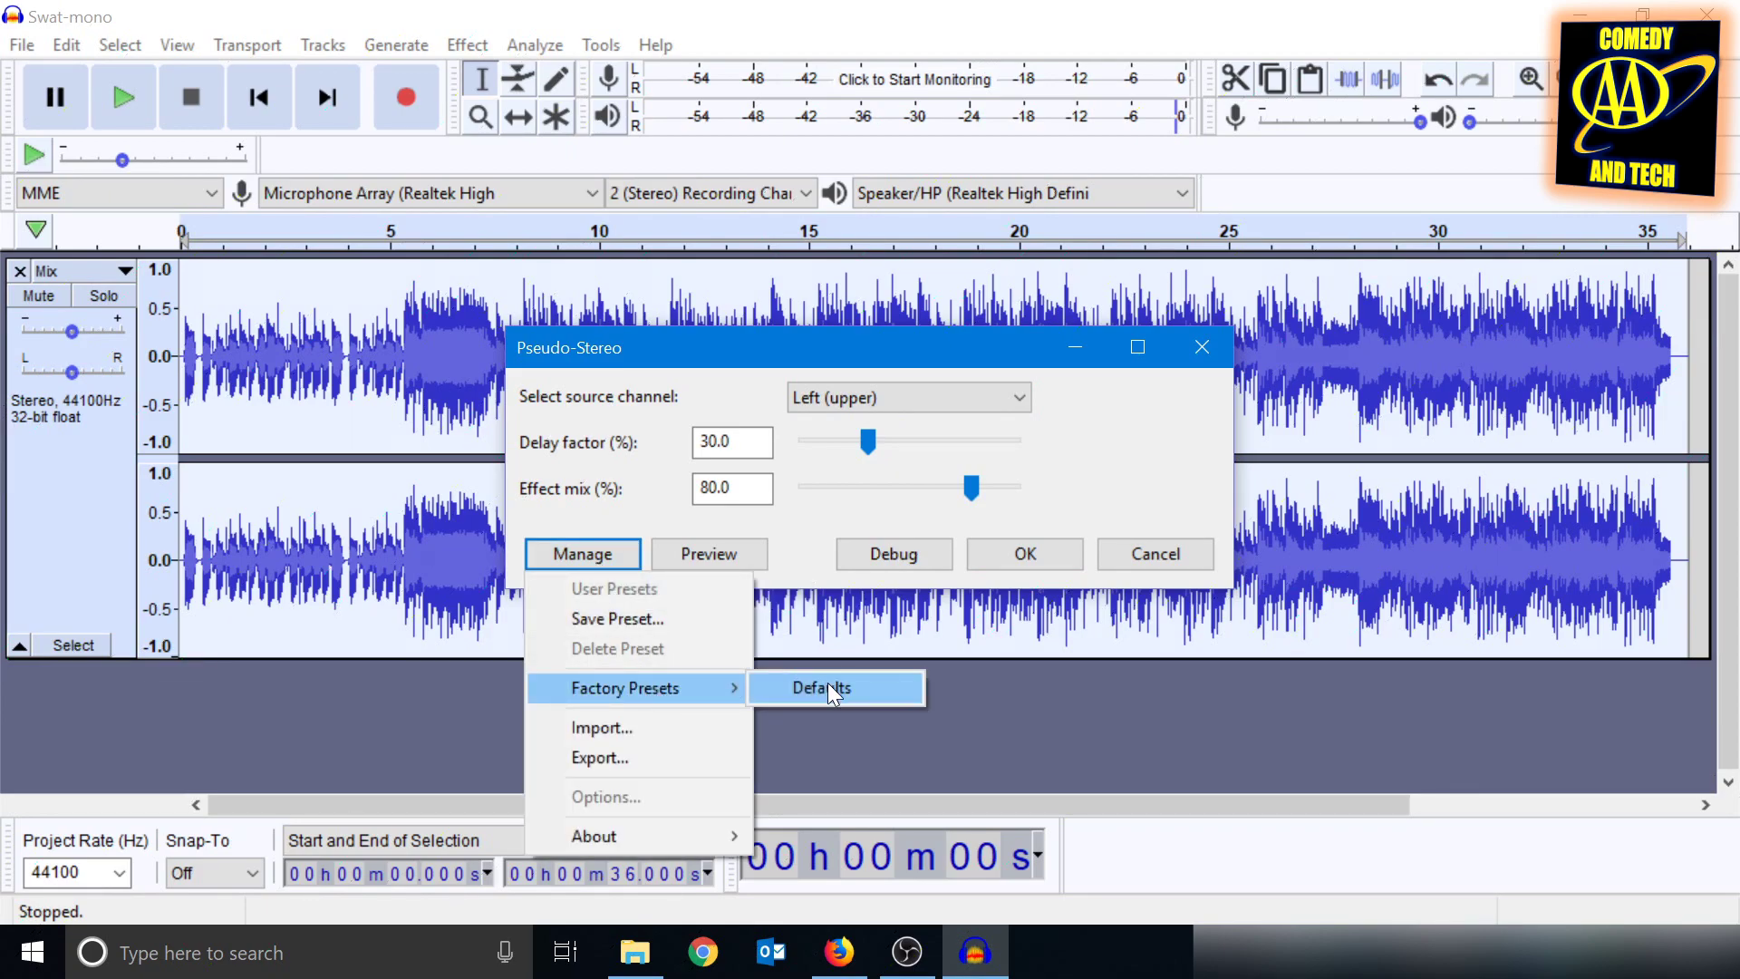
click(828, 690)
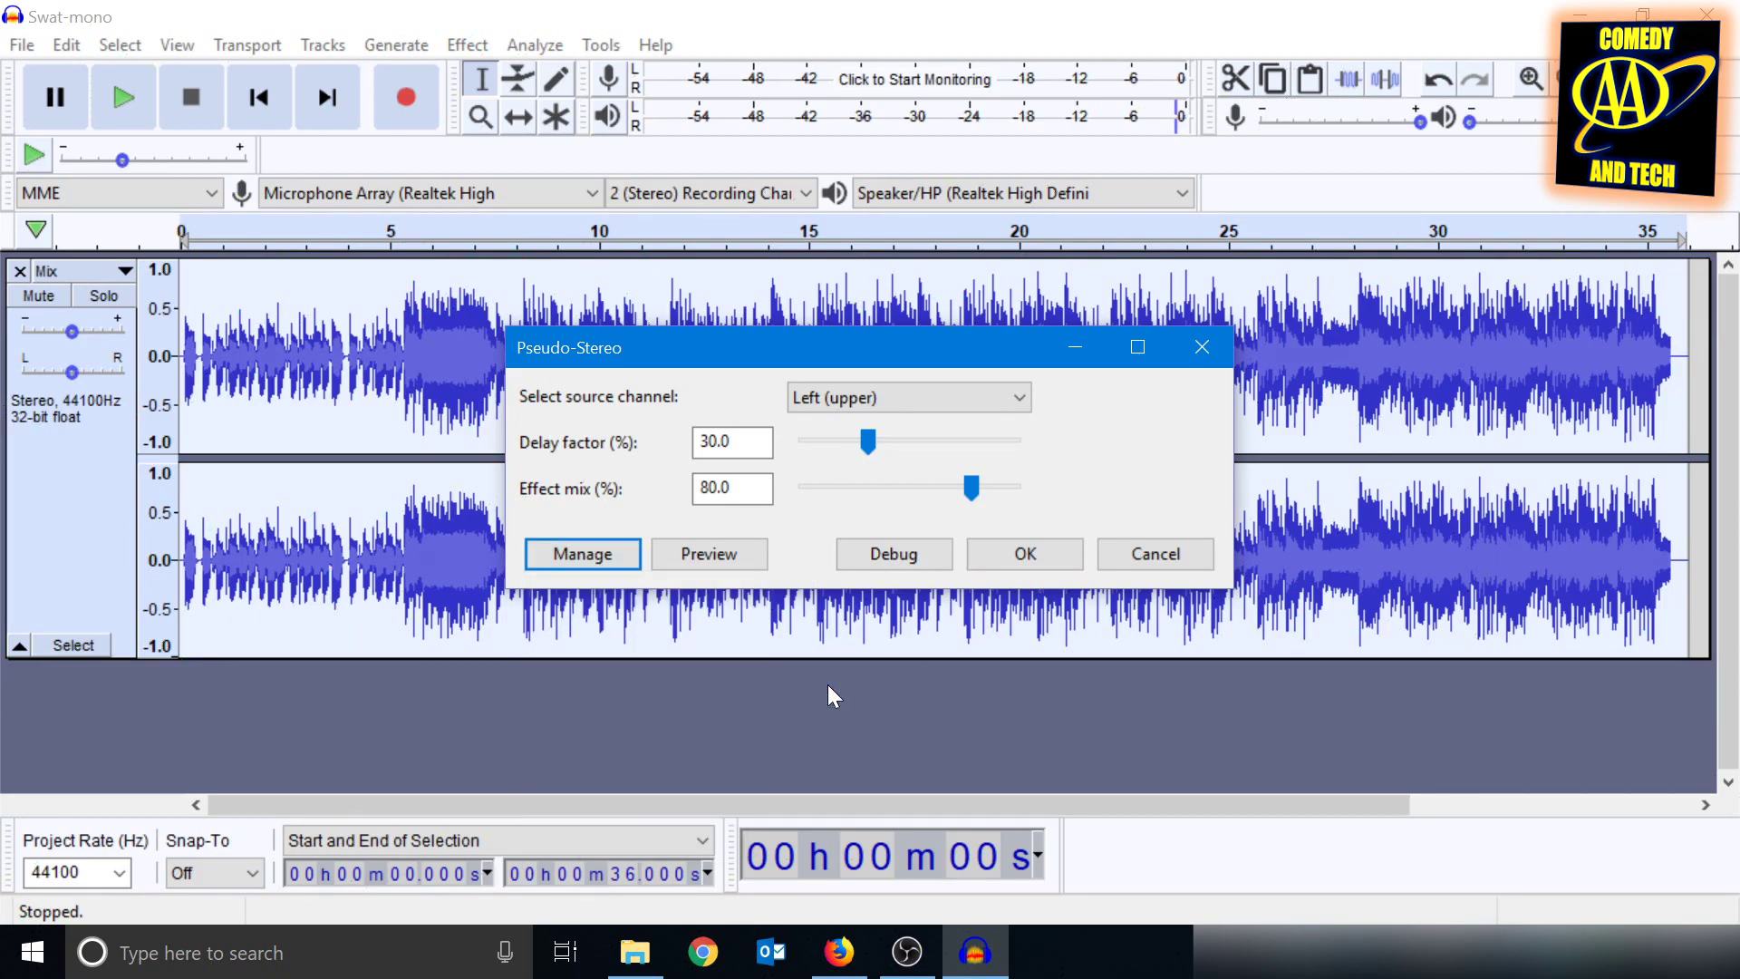
click(1012, 552)
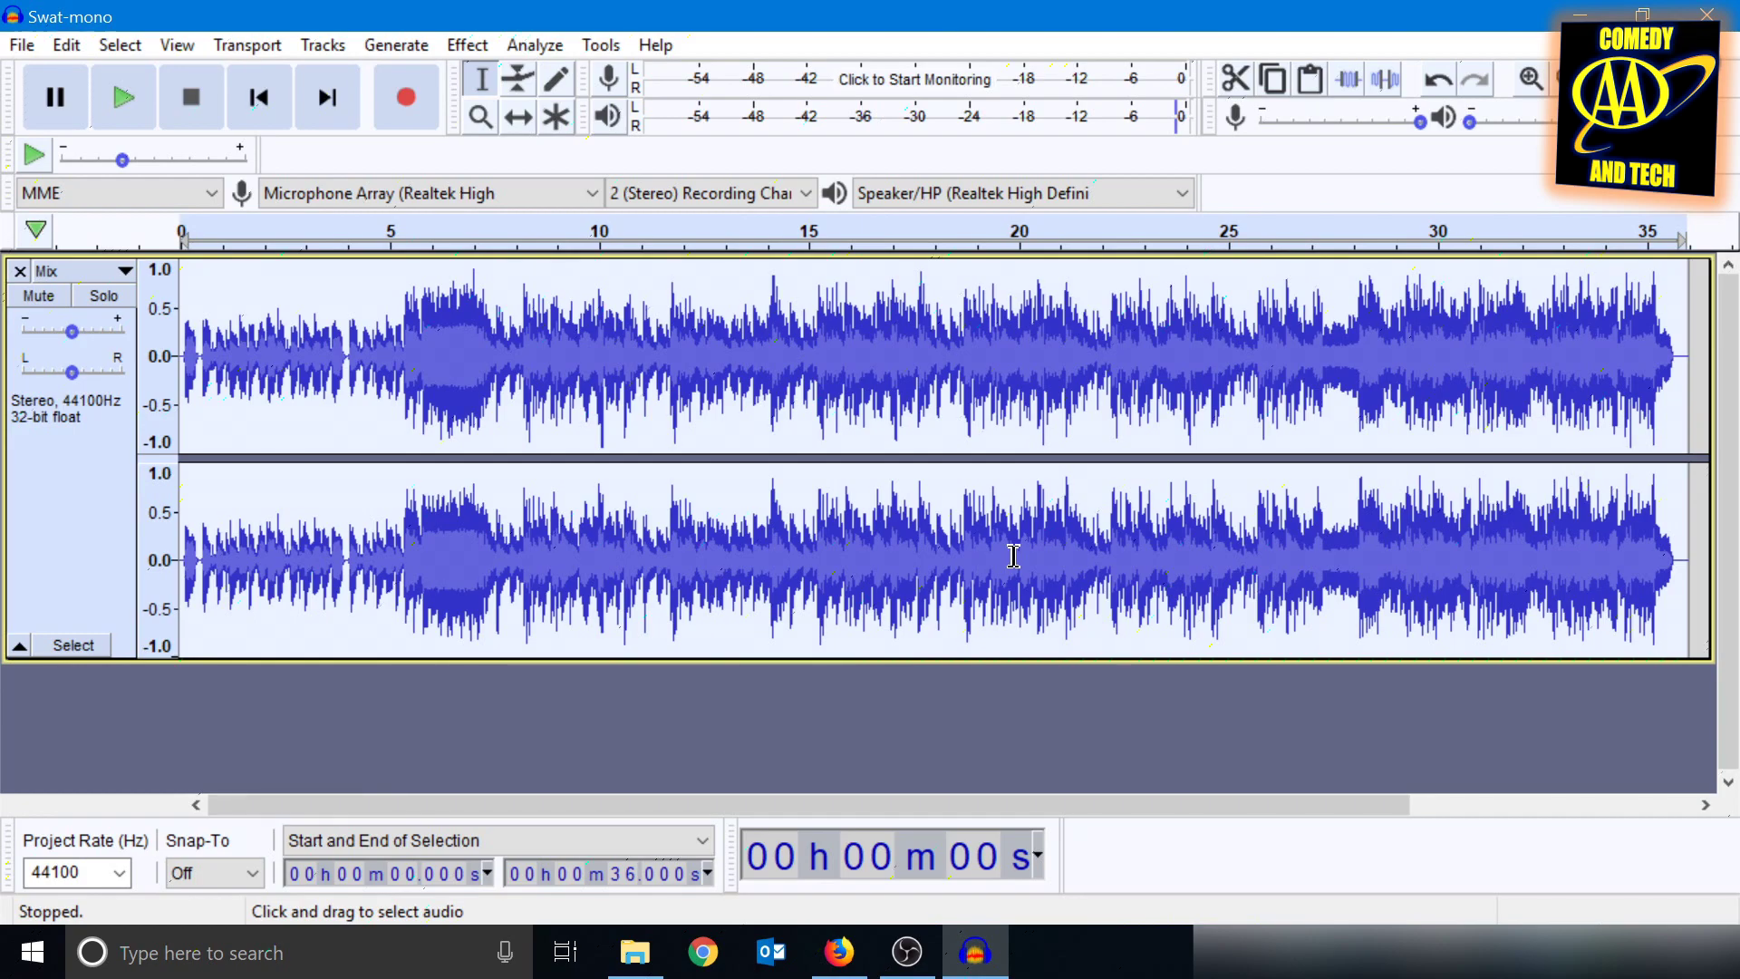
key(space)
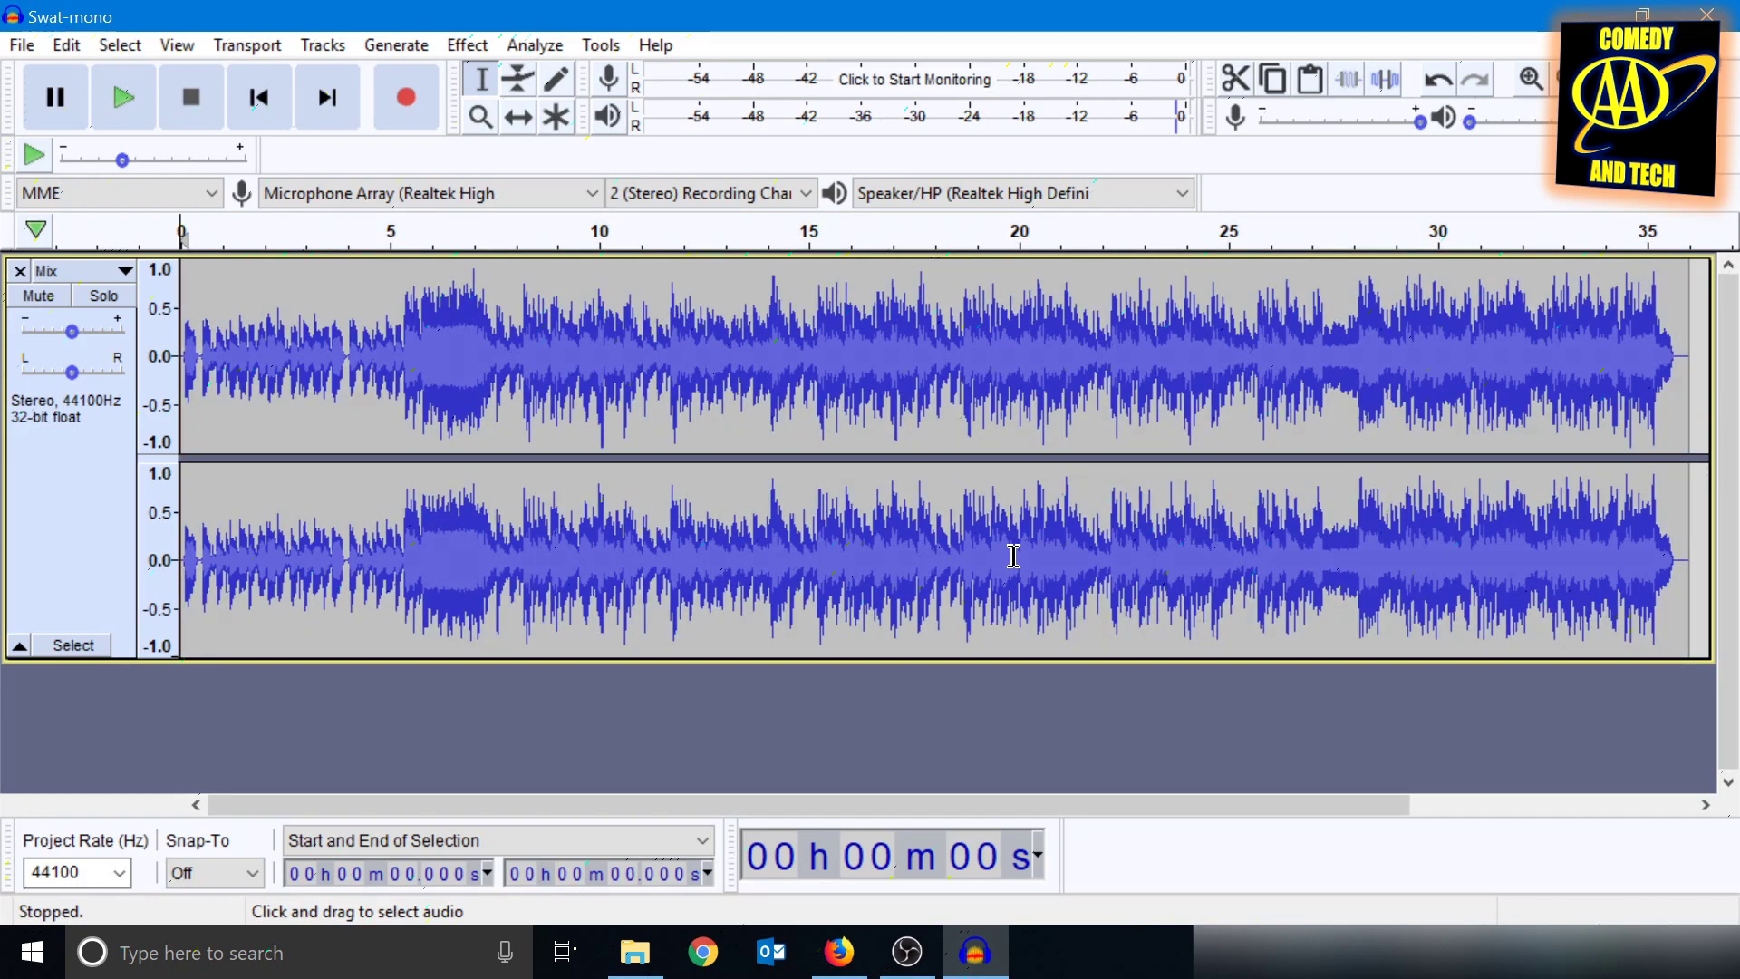